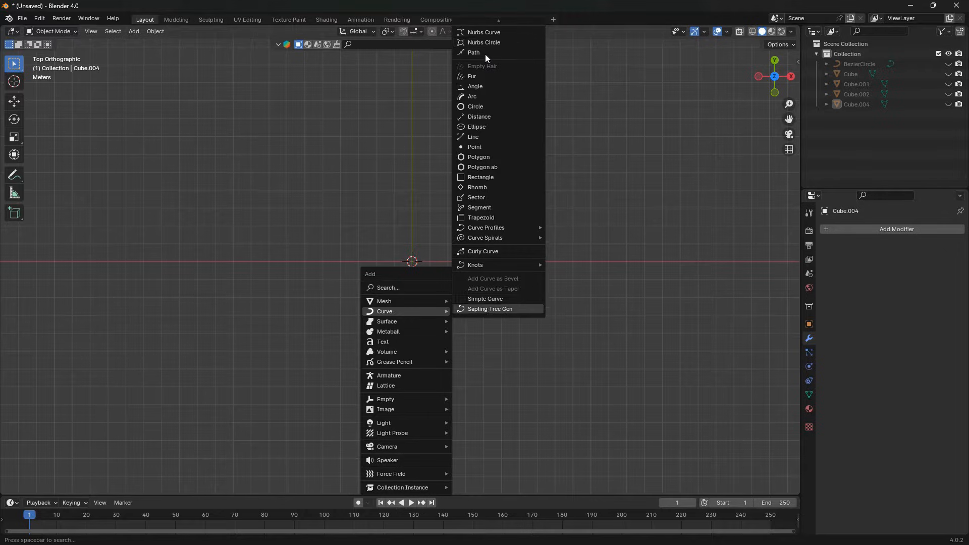
# Add a Bezier circle at the origin and scale it up to several times its default size.
pyautogui.scroll(4, 484, 41)
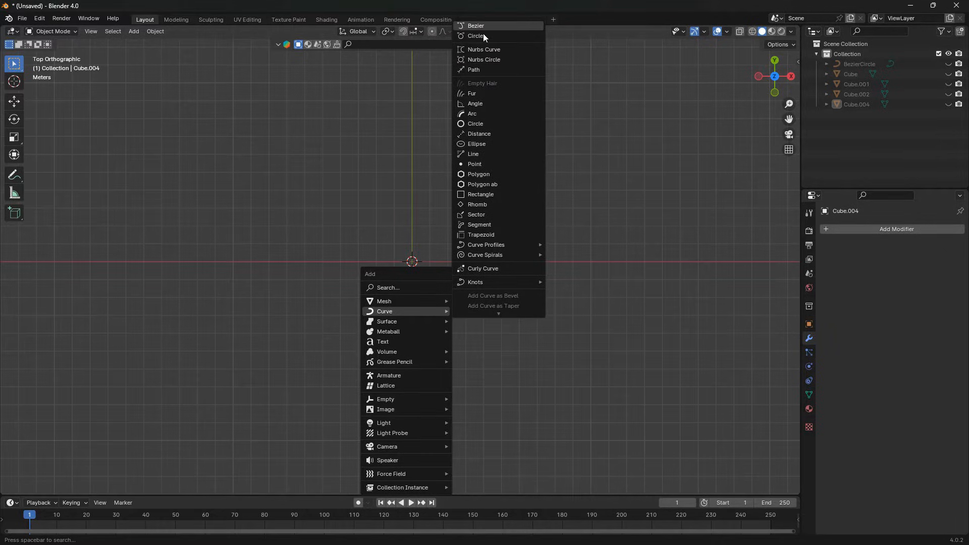
pyautogui.click(471, 36)
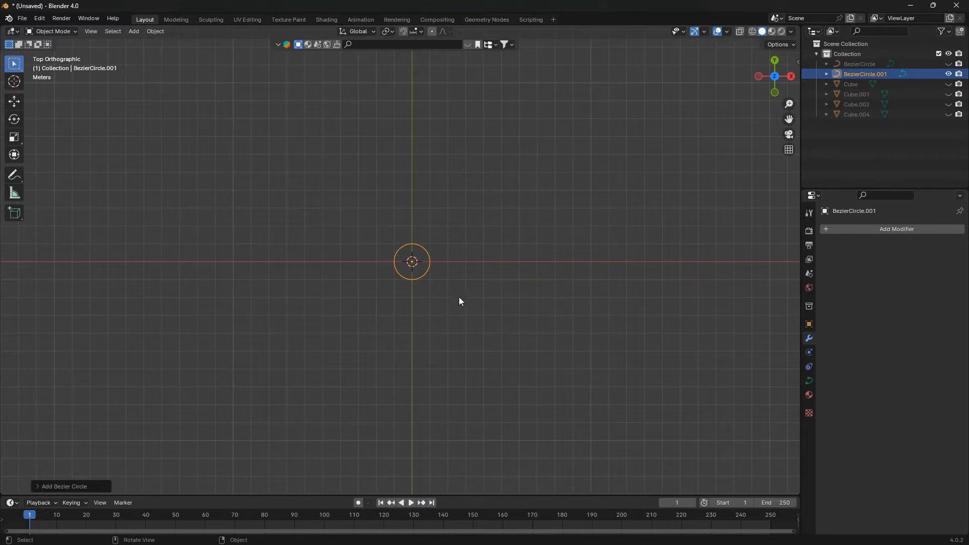
pyautogui.moveTo(469, 363); pyautogui.dragTo(463, 298, button='middle')
pyautogui.press('s')
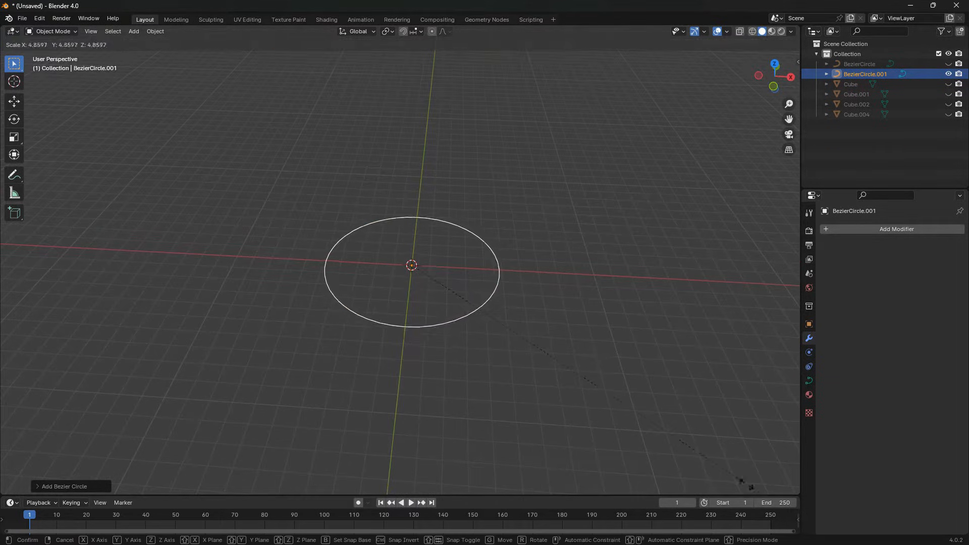
pyautogui.click(71, 87)
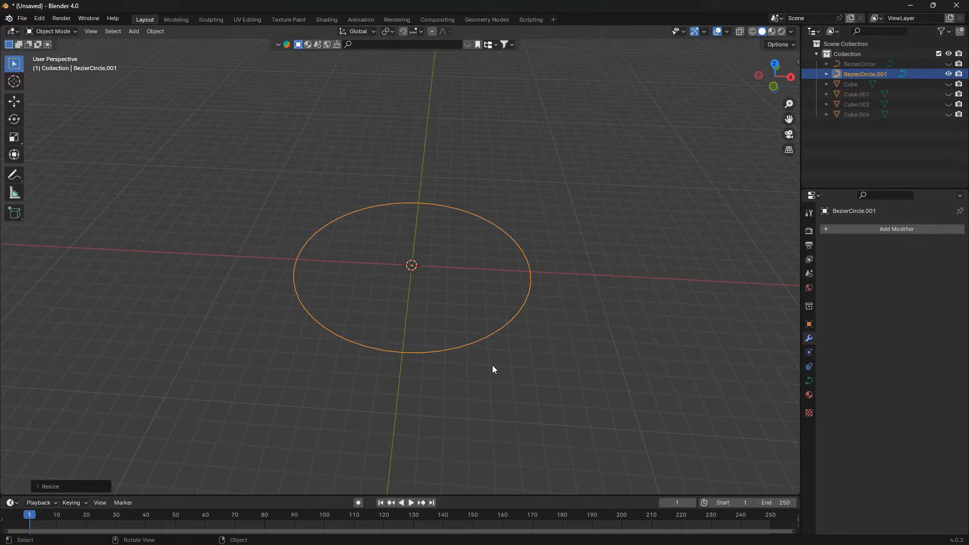
# Add a mesh cube at the centre of the Bezier circle.
pyautogui.moveTo(493, 370); pyautogui.dragTo(498, 360, button='middle')
pyautogui.hotkey('shift', 'a')
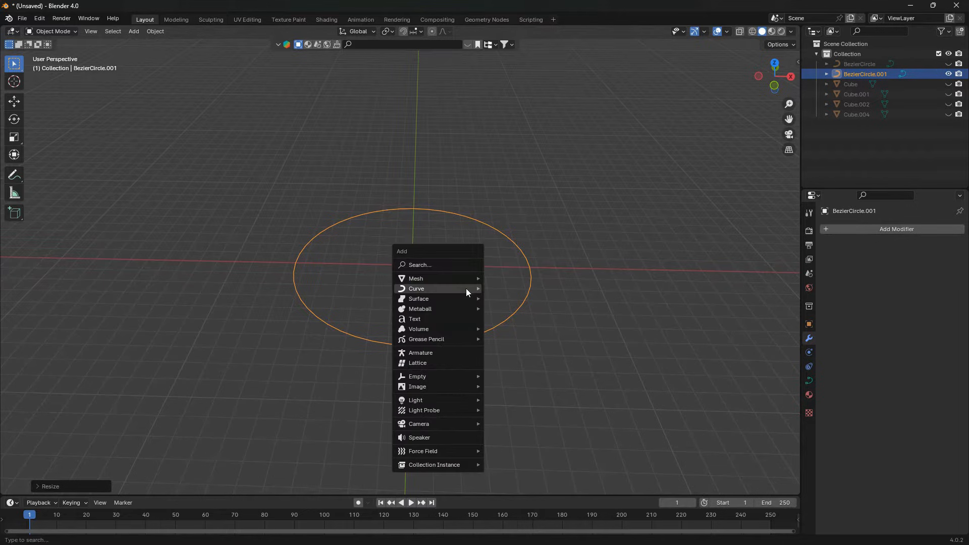
pyautogui.moveTo(442, 279)
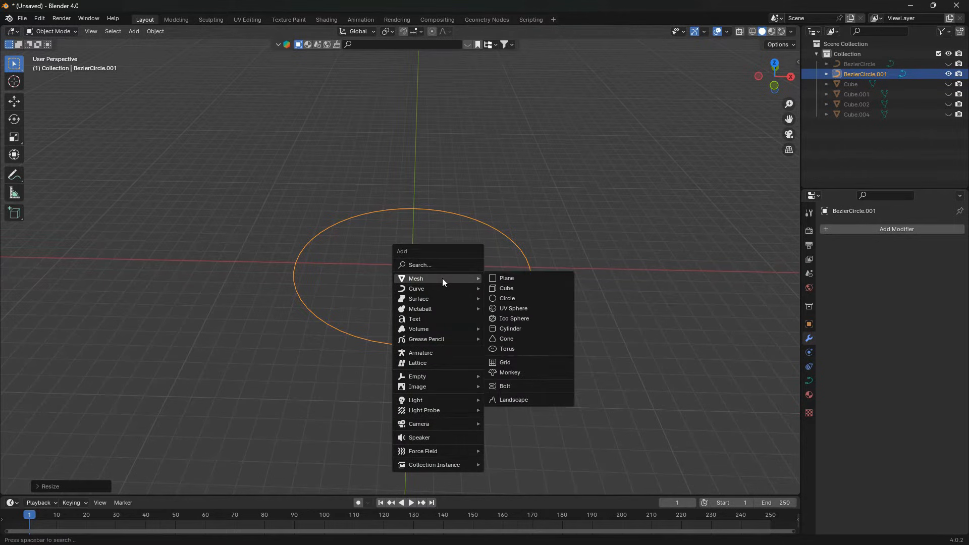
pyautogui.click(503, 290)
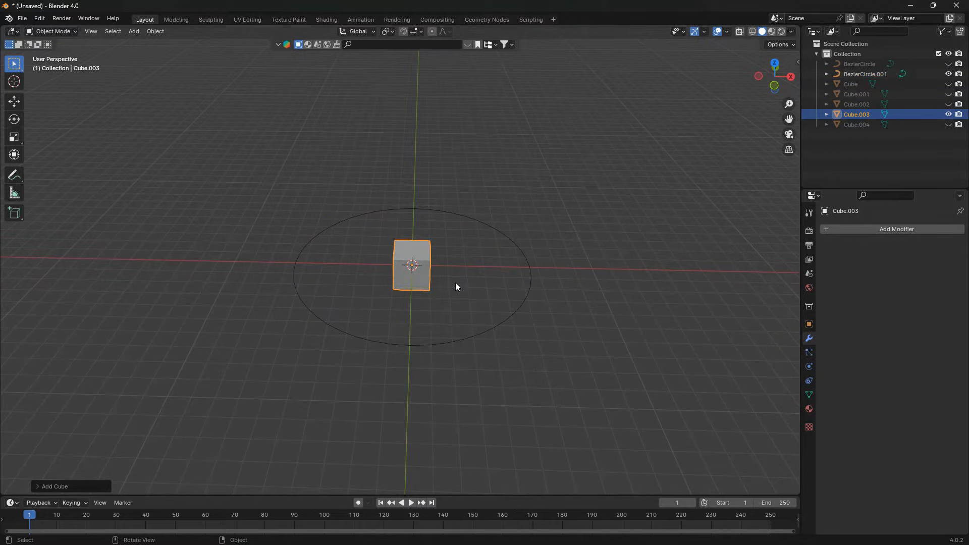
# Scale the Bezier circle up further to about 1.5 times its size around the cube.
pyautogui.click(481, 335)
pyautogui.press('s')
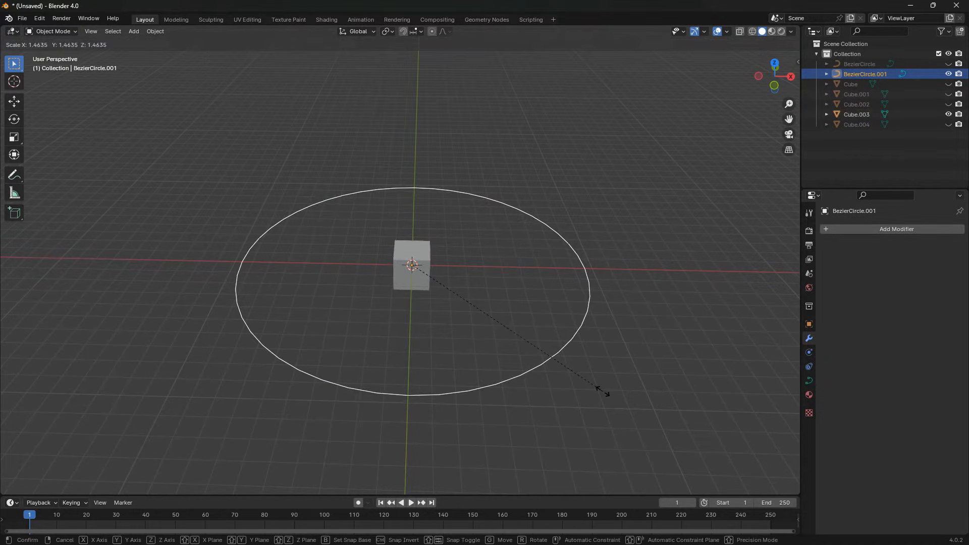
pyautogui.click(608, 396)
pyautogui.click(519, 332)
# Add an Array modifier to the cube.
pyautogui.click(428, 278)
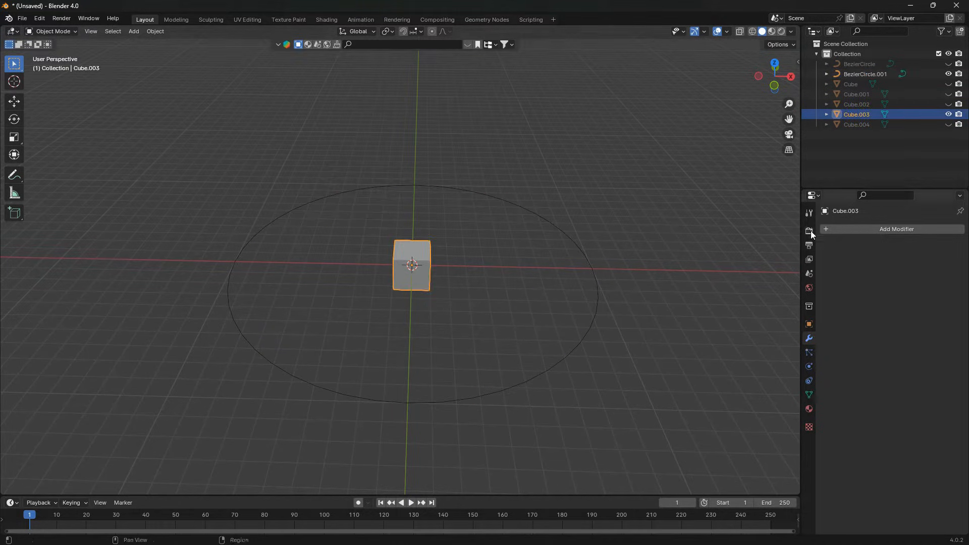
pyautogui.click(849, 232)
pyautogui.moveTo(850, 231)
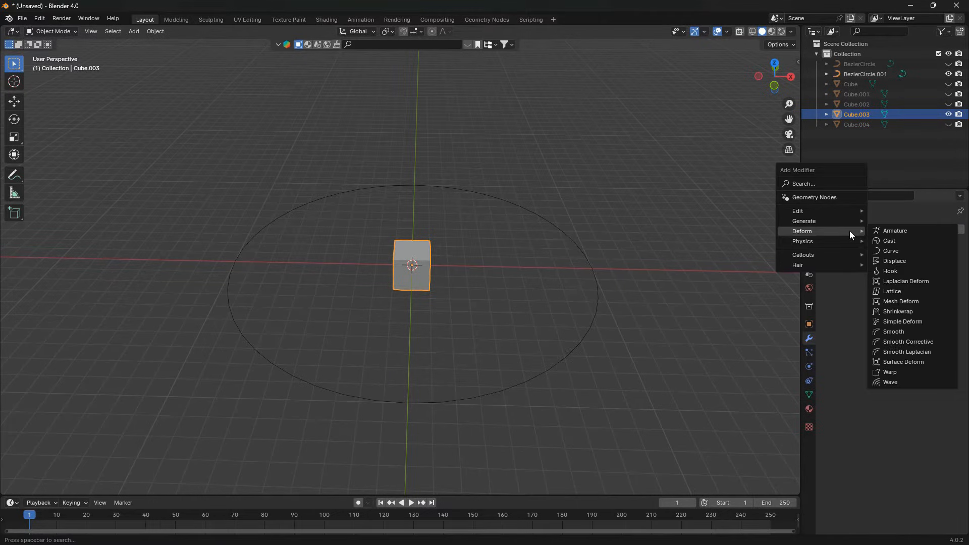
pyautogui.moveTo(818, 220)
pyautogui.click(883, 220)
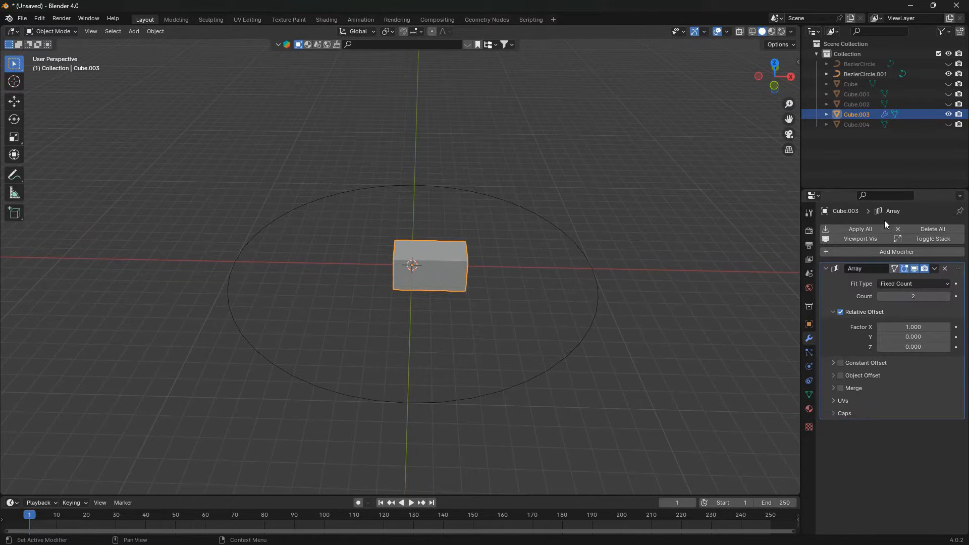
# Set the cube's Array modifier to a count of 7 with a relative offset Factor X of 1.300.
pyautogui.click(947, 296)
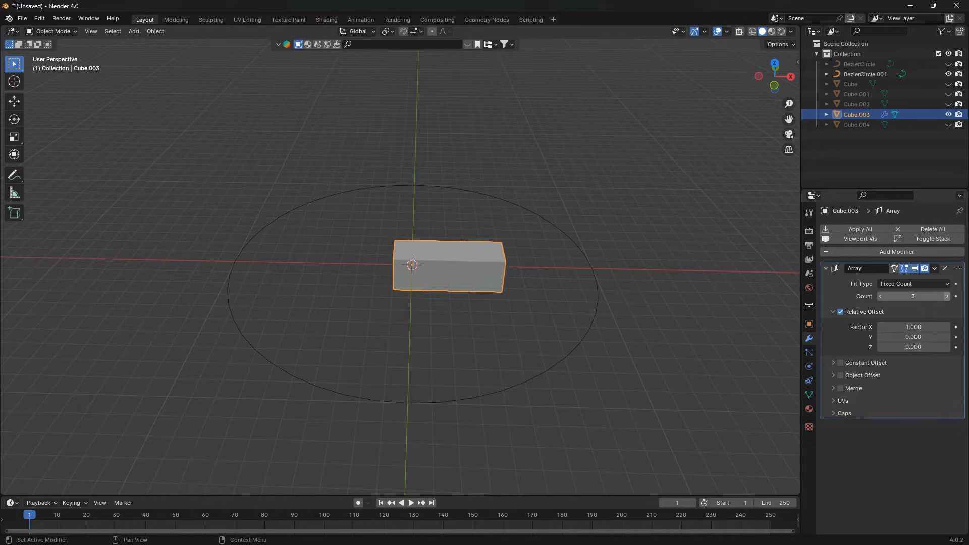
pyautogui.click(948, 296)
pyautogui.click(947, 296)
pyautogui.click(947, 297)
pyautogui.click(948, 297)
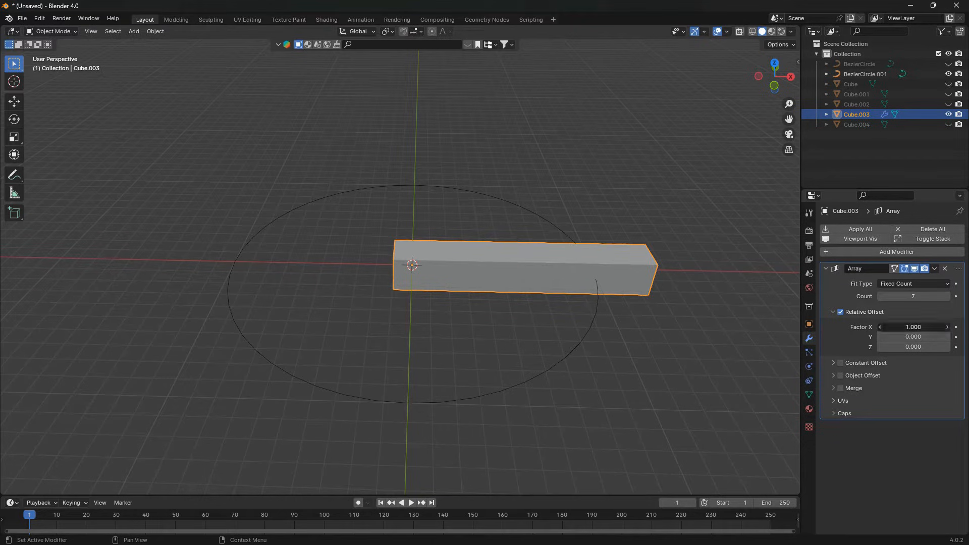
pyautogui.click(947, 327)
pyautogui.click(947, 327)
pyautogui.click(948, 327)
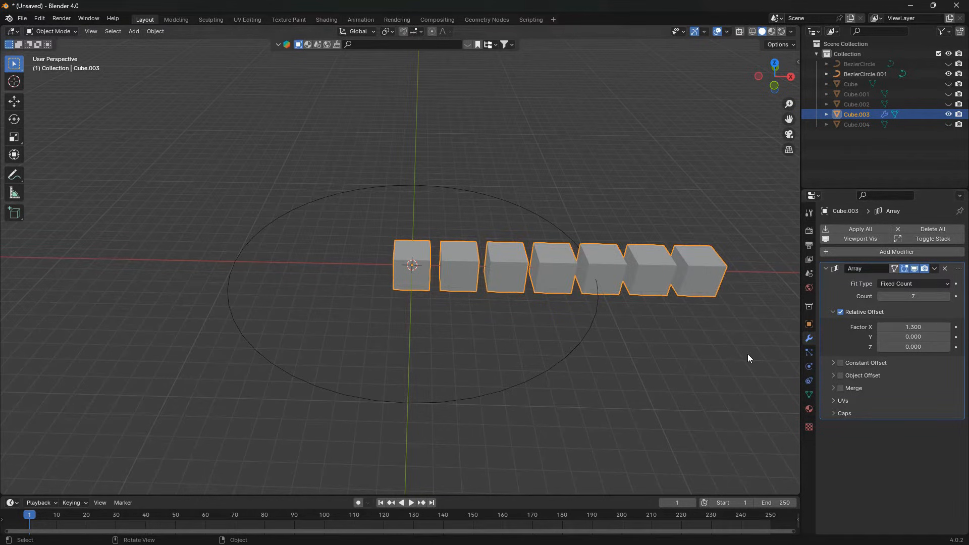
# Add a Curve modifier to the cube and pick BezierCircle.001 as its curve object.
pyautogui.click(881, 252)
pyautogui.moveTo(862, 255)
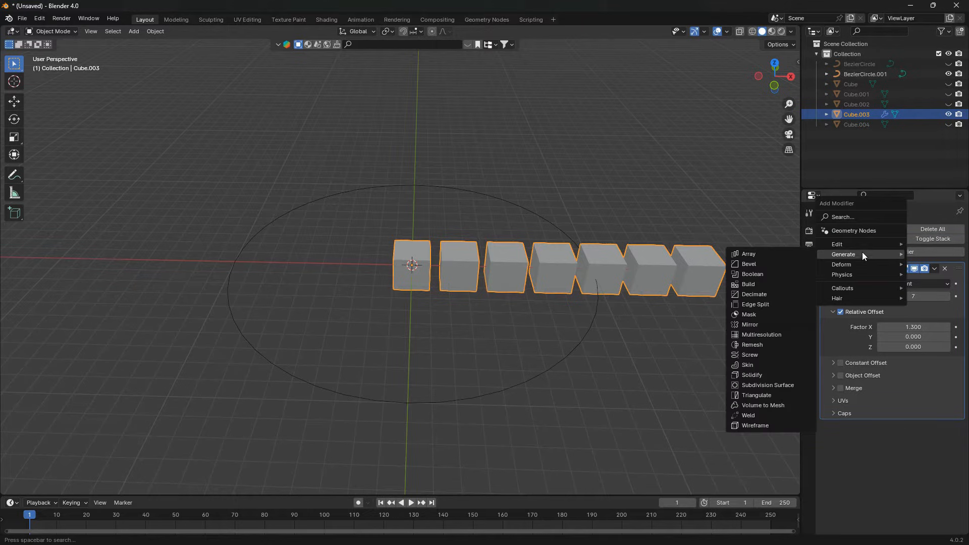
pyautogui.moveTo(828, 263)
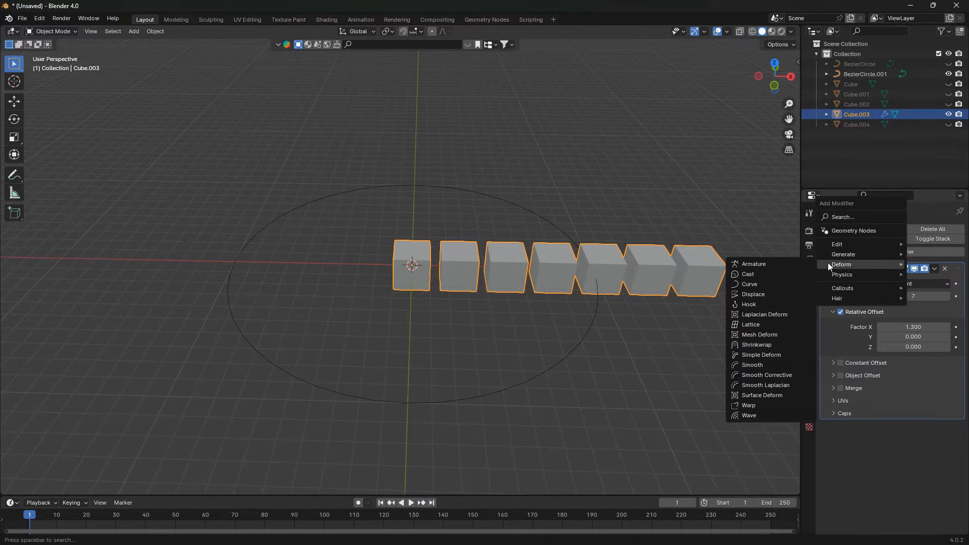
pyautogui.click(749, 284)
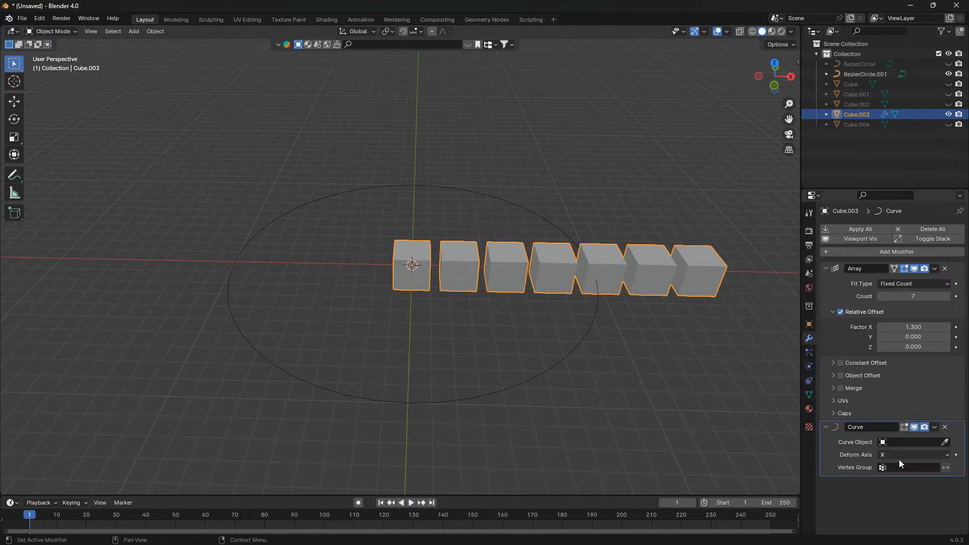
pyautogui.click(945, 442)
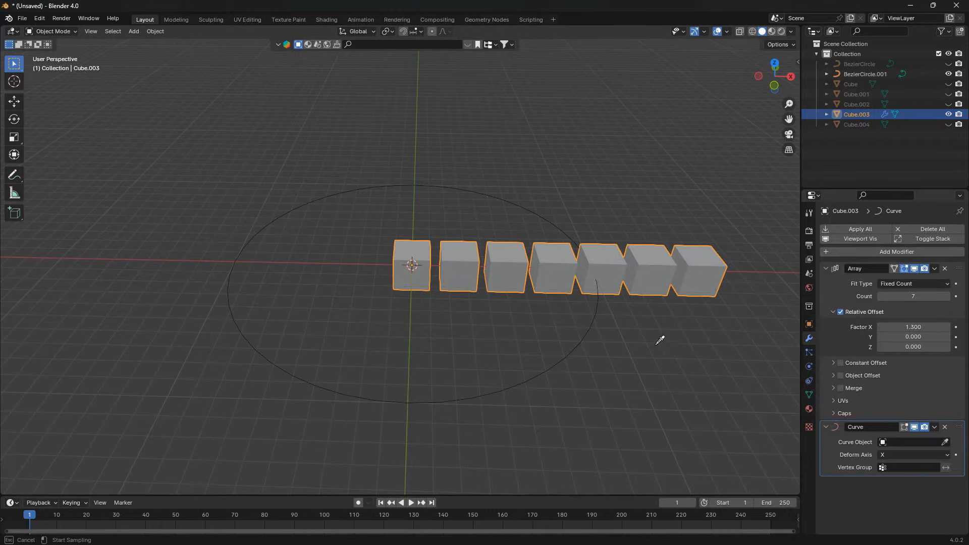
pyautogui.click(583, 340)
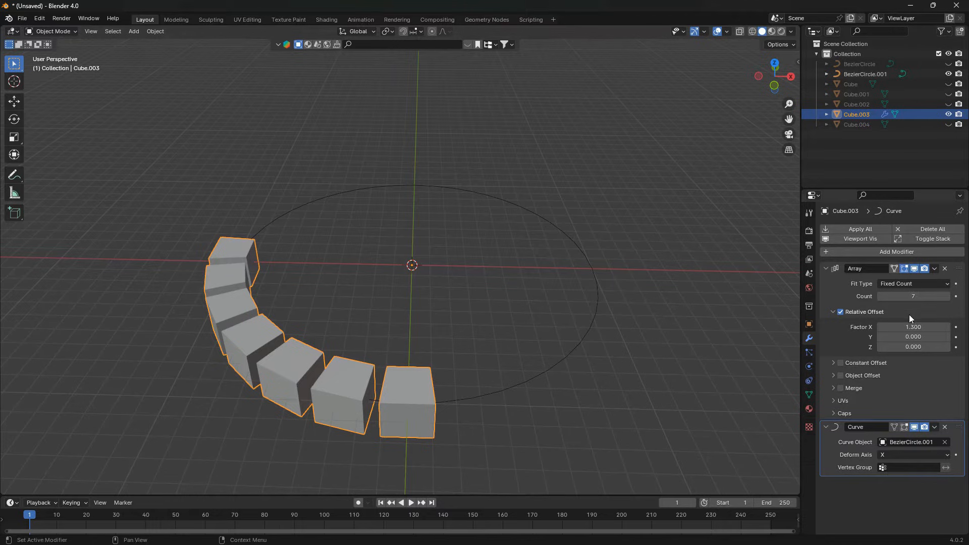
# Raise the Array modifier's count to 24 to fill the whole circle with cubes.
pyautogui.click(947, 296)
pyautogui.click(947, 296)
pyautogui.click(947, 296)
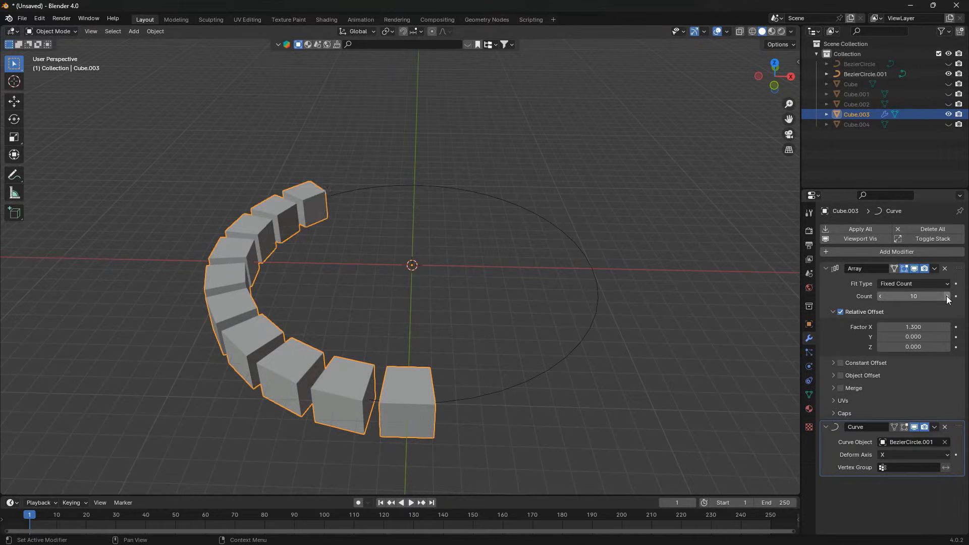
pyautogui.click(947, 297)
pyautogui.click(947, 296)
pyautogui.click(947, 296)
pyautogui.click(947, 296)
pyautogui.click(947, 297)
pyautogui.click(947, 297)
pyautogui.click(947, 297)
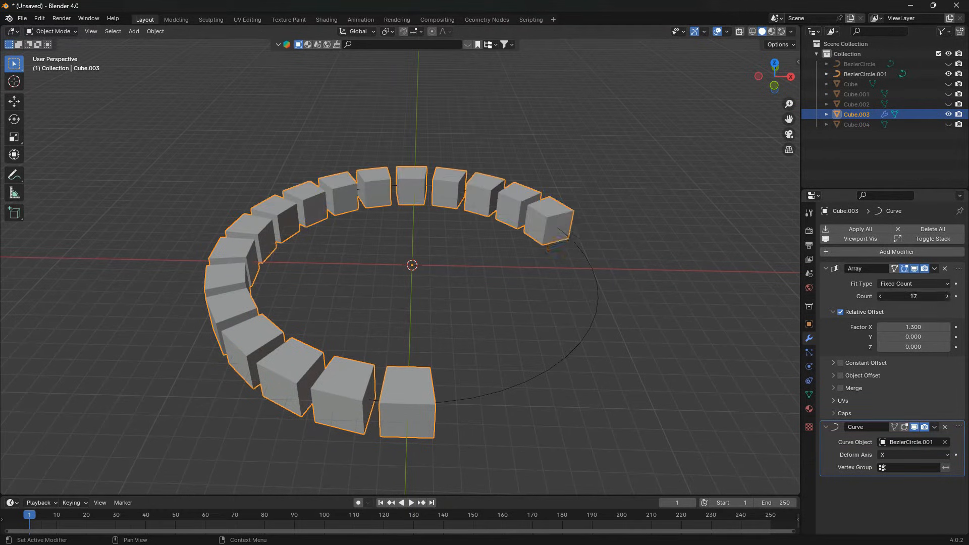
pyautogui.click(947, 296)
pyautogui.click(947, 296)
pyautogui.click(947, 296)
pyautogui.click(947, 296)
pyautogui.click(947, 297)
pyautogui.click(947, 296)
pyautogui.click(947, 296)
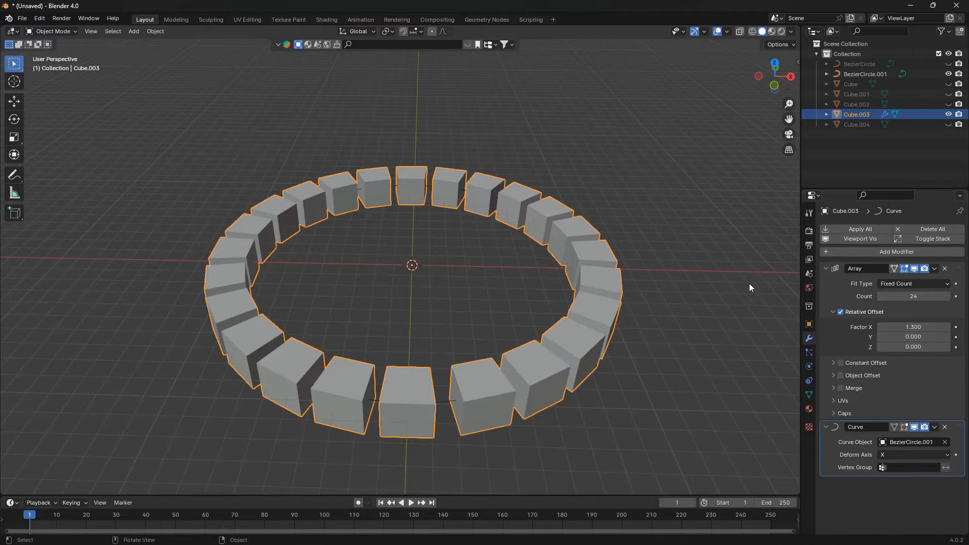
# Scale the Bezier circle down in top view to form a much smaller ring.
pyautogui.press('KP_7')
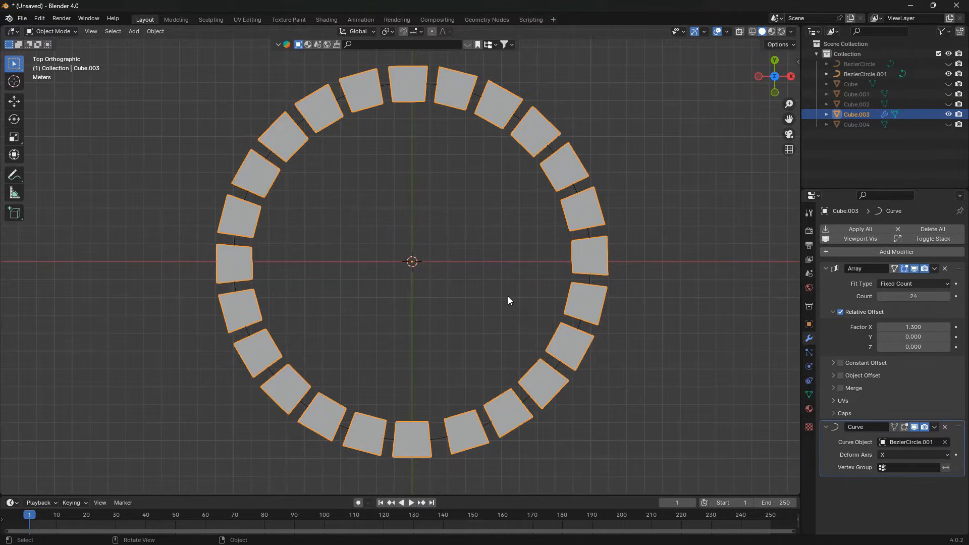
pyautogui.click(579, 328)
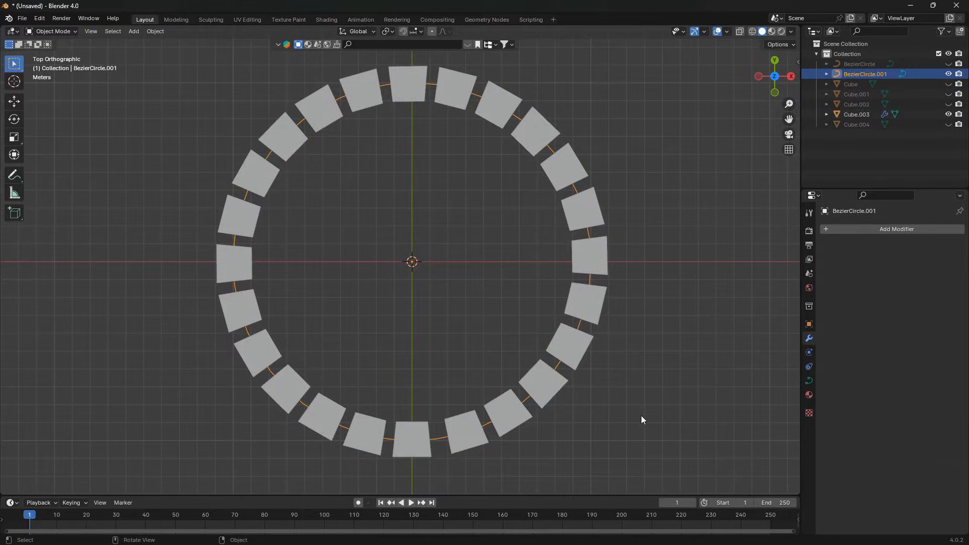
pyautogui.press('s')
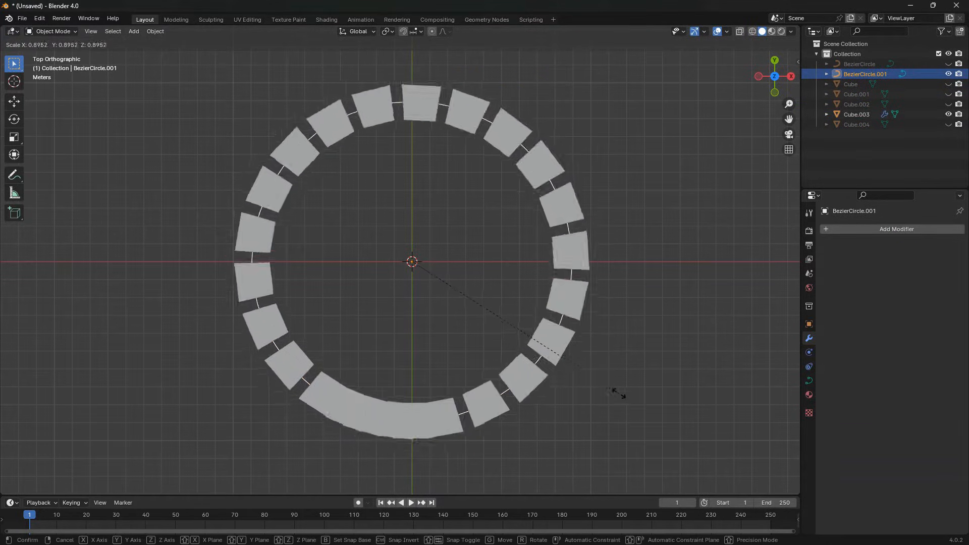
pyautogui.click(574, 323)
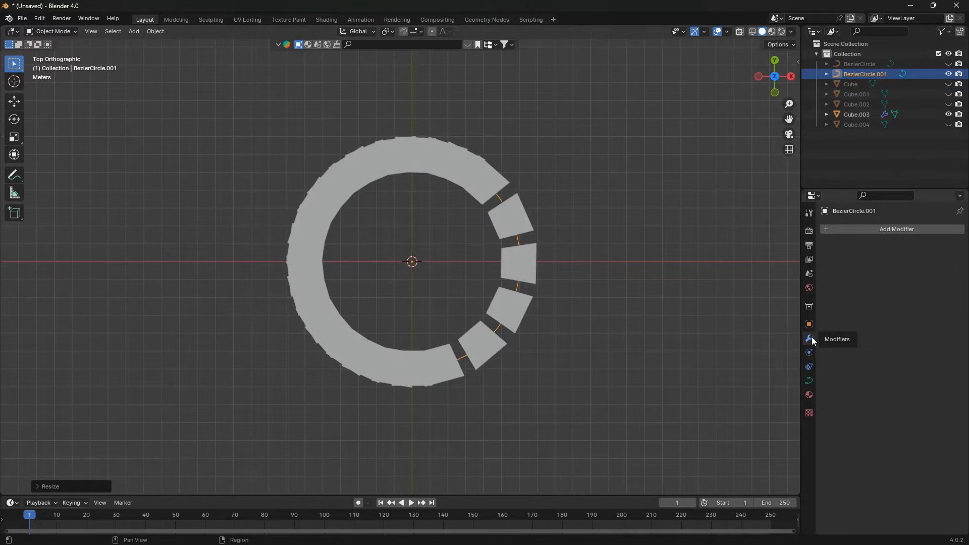
# Lower the cube's Array modifier count to 14 to remove the overlapping copies.
pyautogui.click(520, 265)
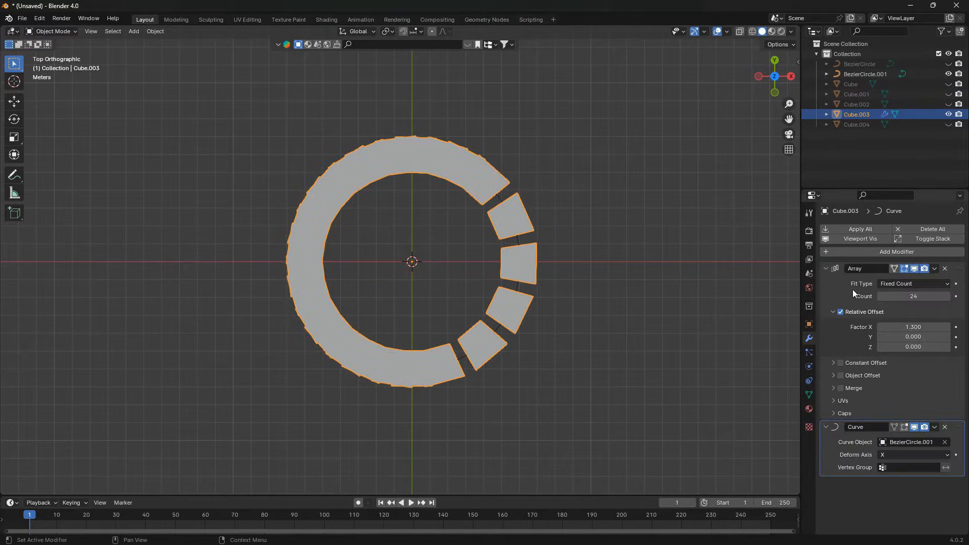
pyautogui.click(881, 298)
pyautogui.click(881, 297)
pyautogui.click(881, 298)
pyautogui.click(881, 298)
pyautogui.click(881, 298)
pyautogui.click(881, 298)
pyautogui.click(881, 298)
pyautogui.doubleClick(881, 298)
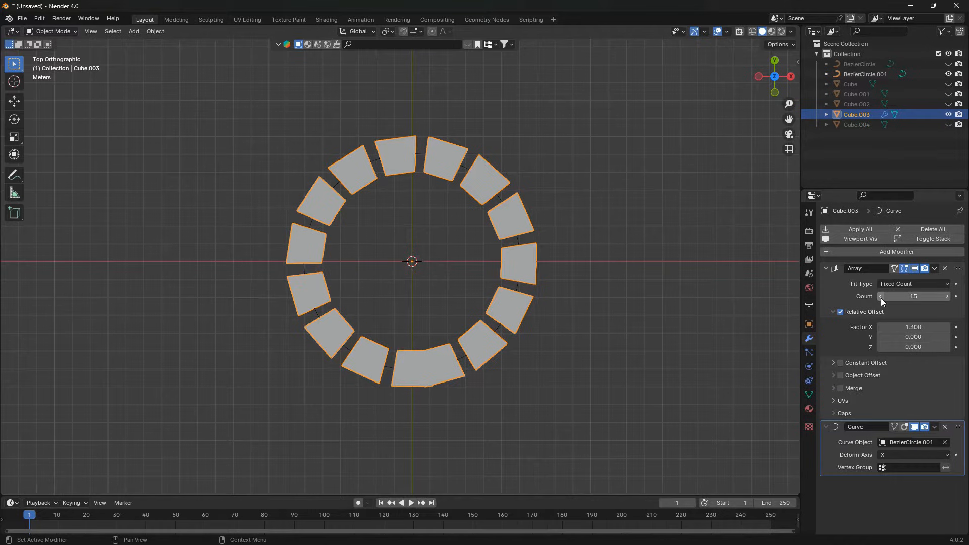
pyautogui.click(881, 298)
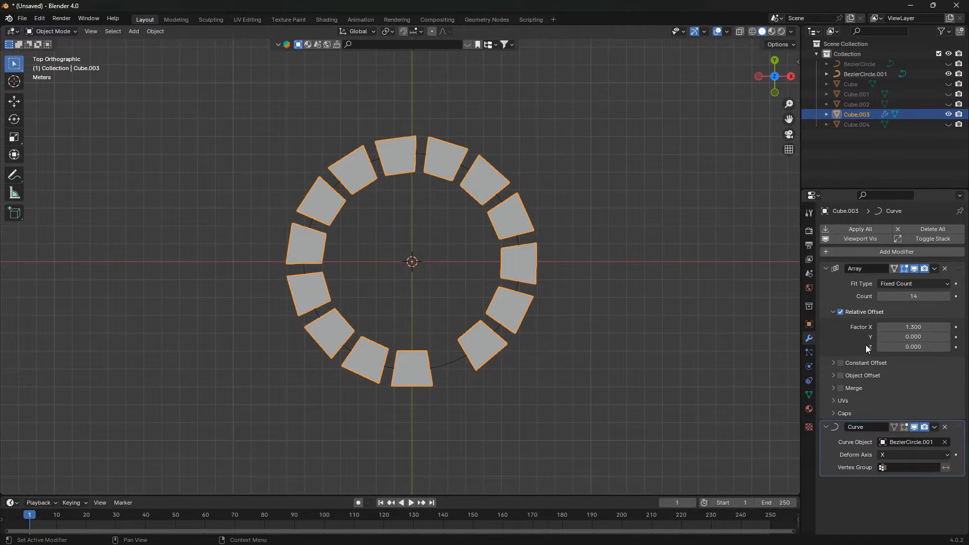
# Scale the Bezier circle down slightly to even out the gap between the first and last cubes, and deselect it.
pyautogui.click(453, 359)
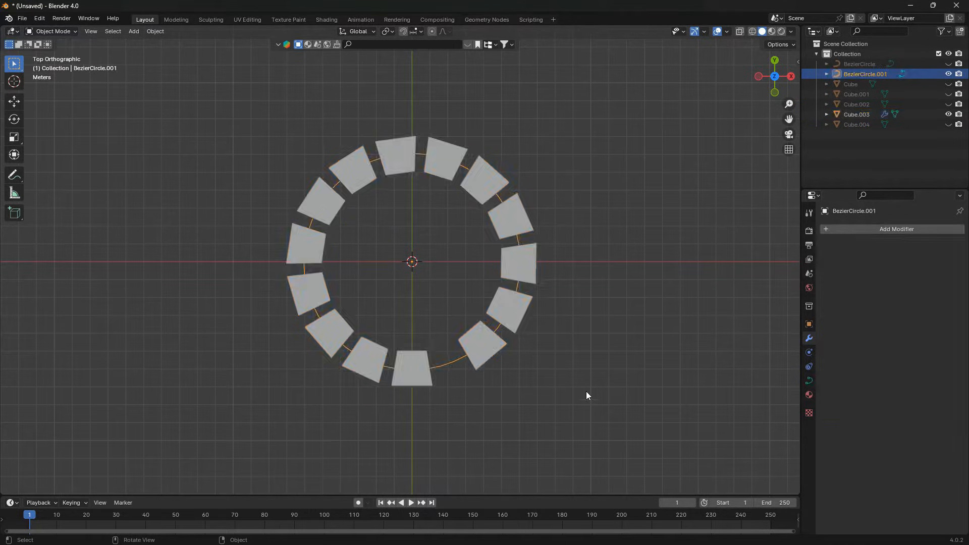
pyautogui.press('s')
pyautogui.click(577, 395)
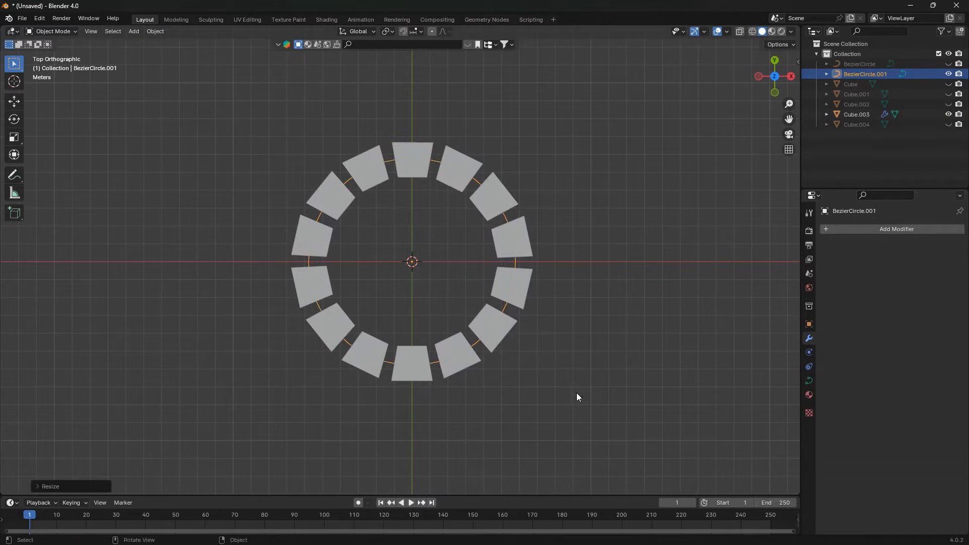
pyautogui.click(603, 390)
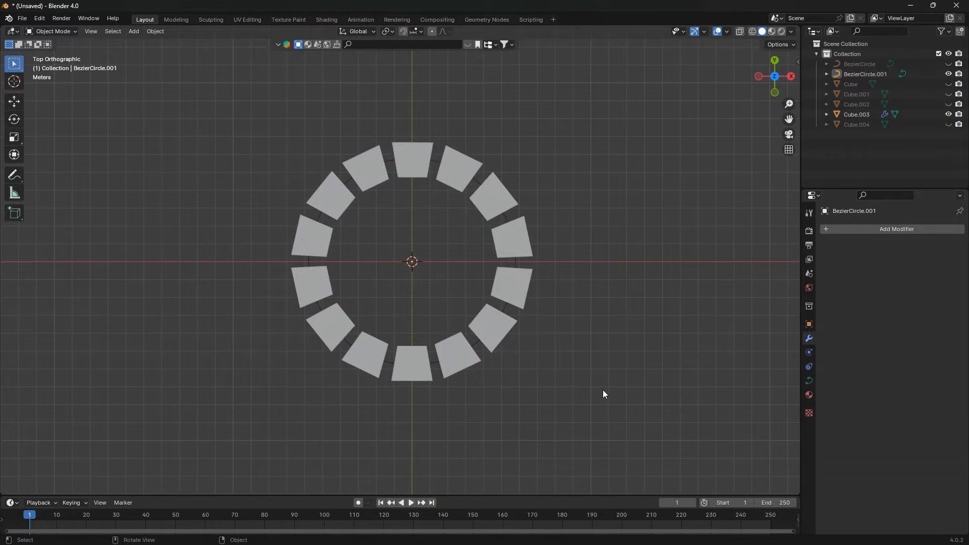
# Move the cube ring together with its Bezier circle along negative X, clear of the origin, and deselect them.
pyautogui.moveTo(602, 390); pyautogui.dragTo(587, 305, button='middle')
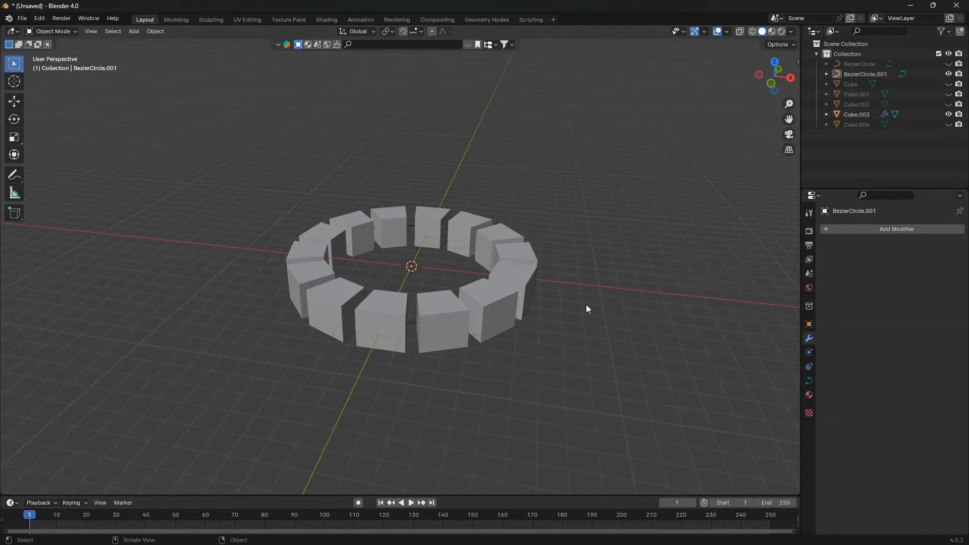
pyautogui.press('KP_7')
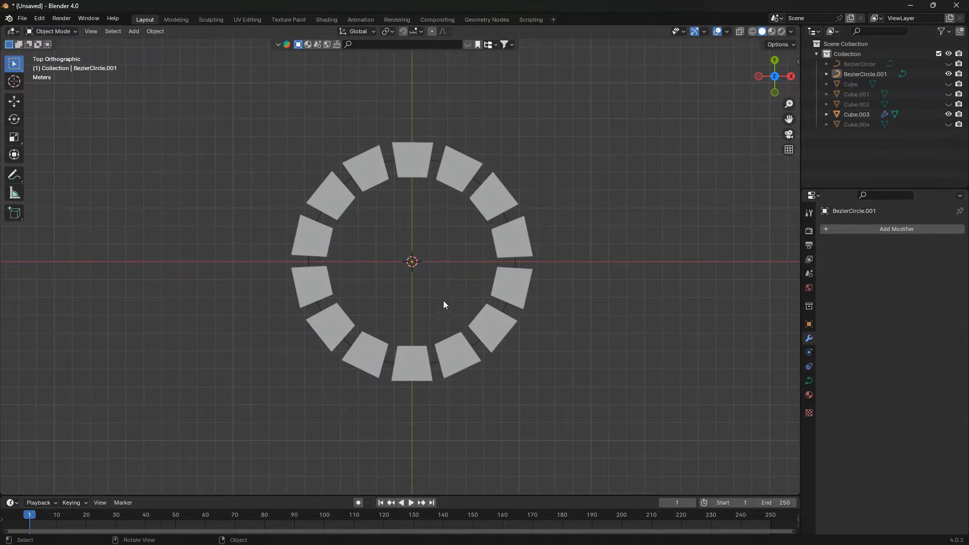
pyautogui.moveTo(443, 301); pyautogui.dragTo(530, 360)
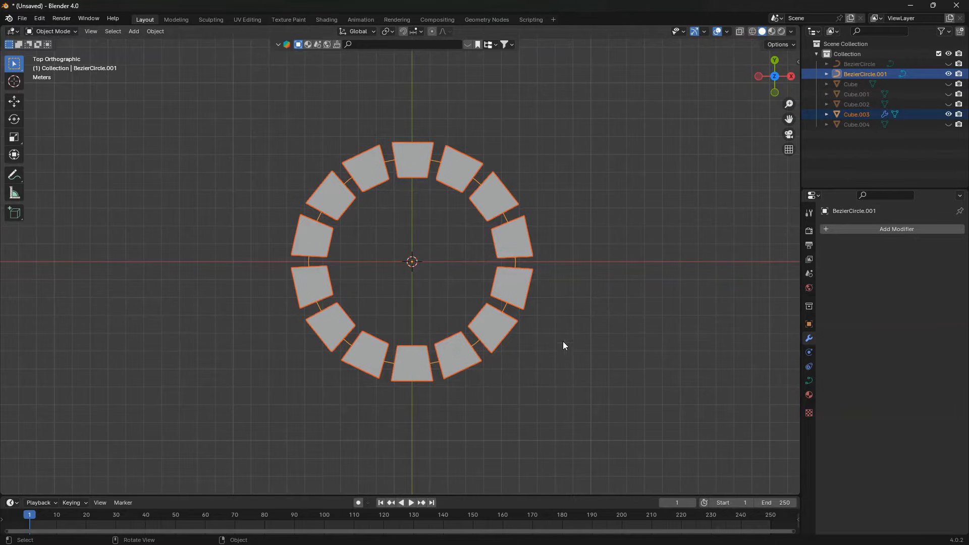
pyautogui.click(14, 101)
pyautogui.moveTo(450, 263); pyautogui.dragTo(143, 263)
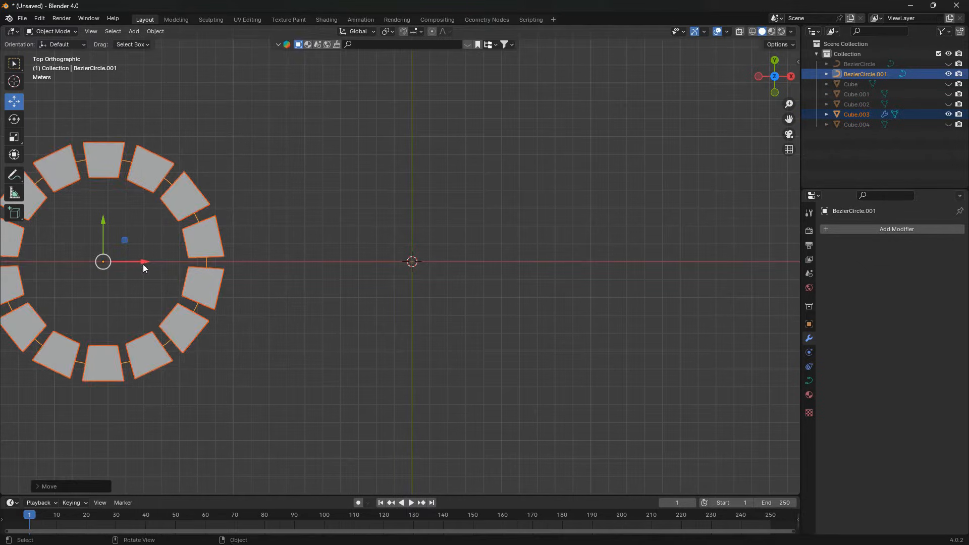
pyautogui.click(523, 323)
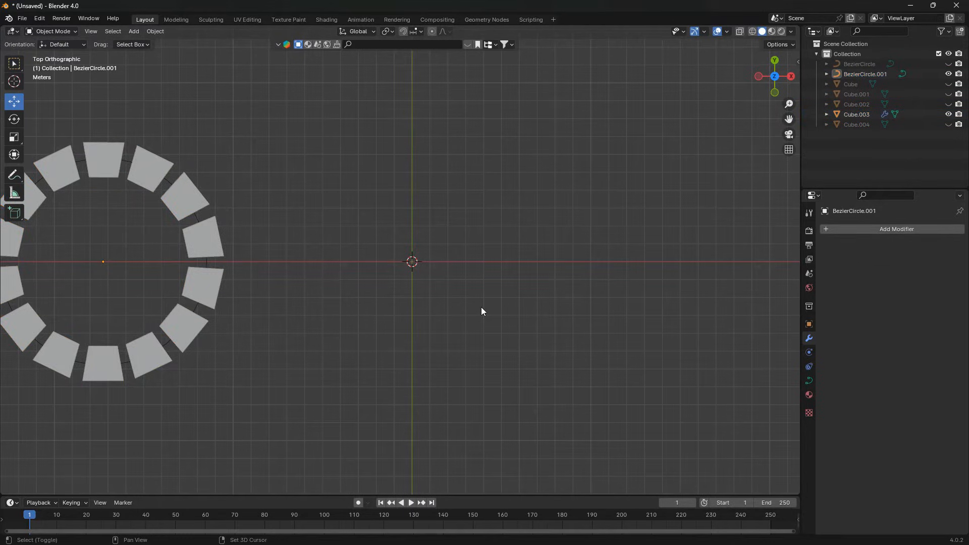
# Add a Bezier circle at the origin, scale it up about 6.5 times, and deselect it.
pyautogui.hotkey('shift', 'a')
pyautogui.moveTo(482, 309)
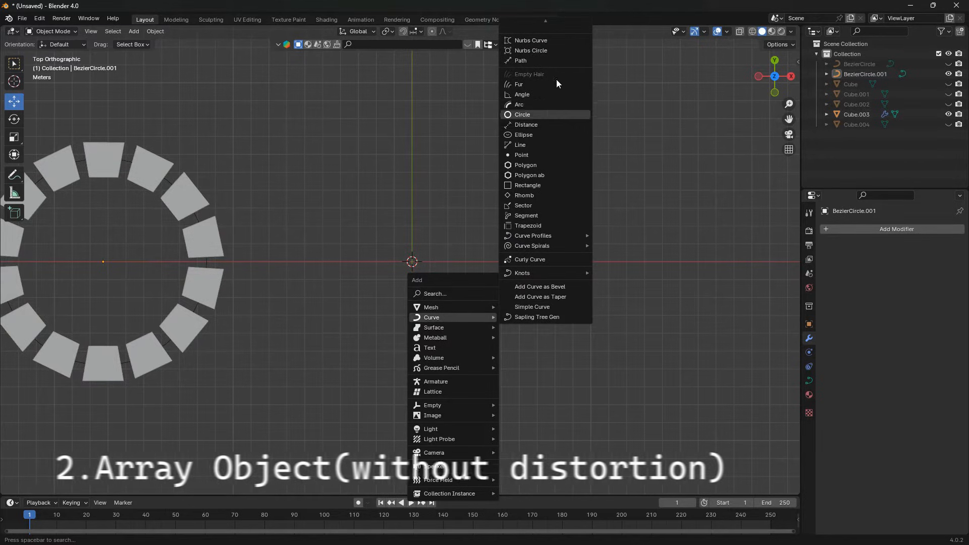
pyautogui.scroll(8, 558, 35)
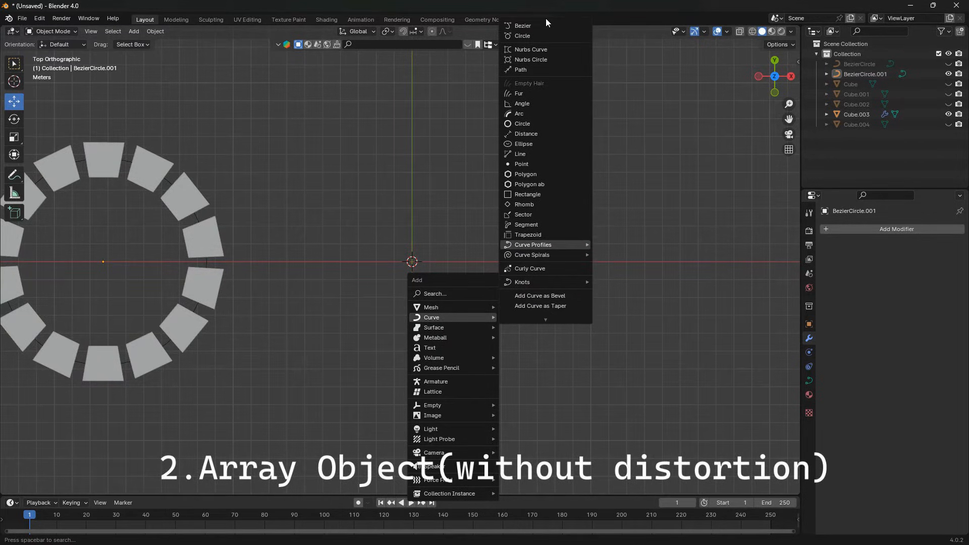
pyautogui.click(519, 36)
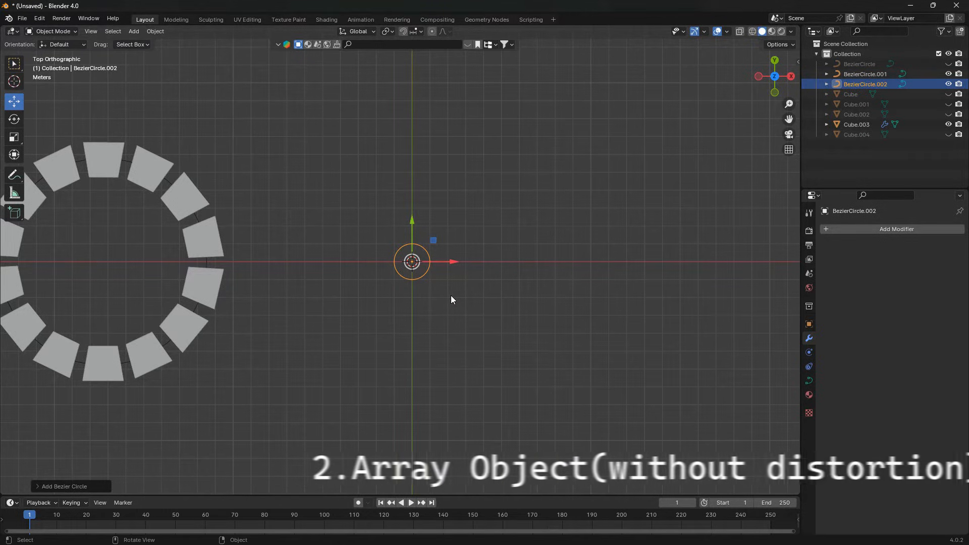
pyautogui.press('s')
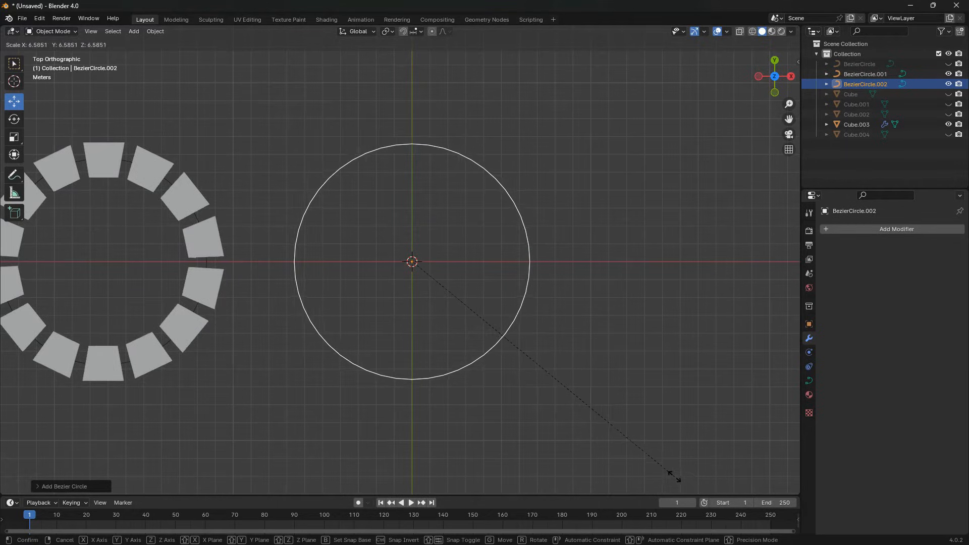
pyautogui.click(672, 475)
pyautogui.click(584, 298)
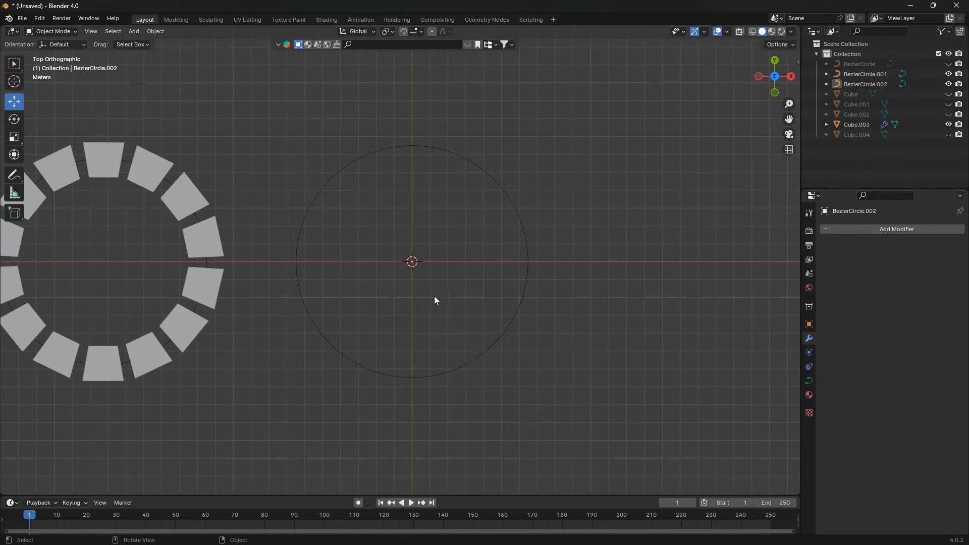
# Add a mesh plane at the centre of the new Bezier circle.
pyautogui.hotkey('shift', 'a')
pyautogui.moveTo(433, 296)
pyautogui.moveTo(401, 285)
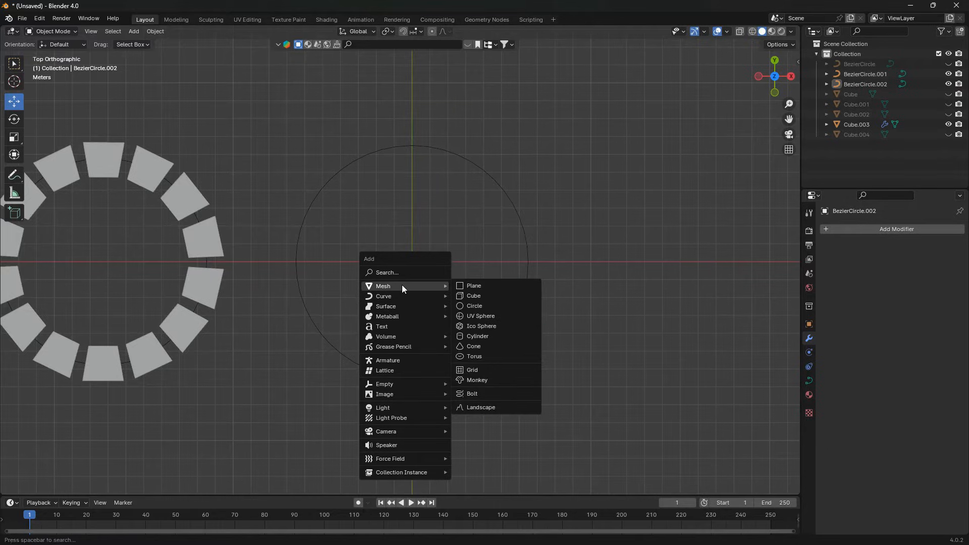
pyautogui.click(467, 284)
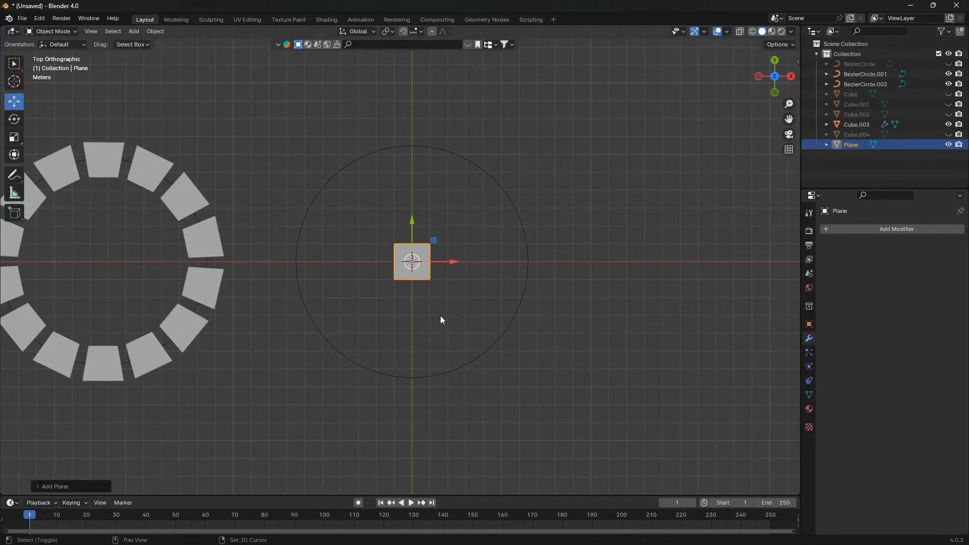
# Add a cube at the origin and scale it down so it fits inside the plane's outline.
pyautogui.hotkey('shift', 'a')
pyautogui.moveTo(440, 316)
pyautogui.click(479, 326)
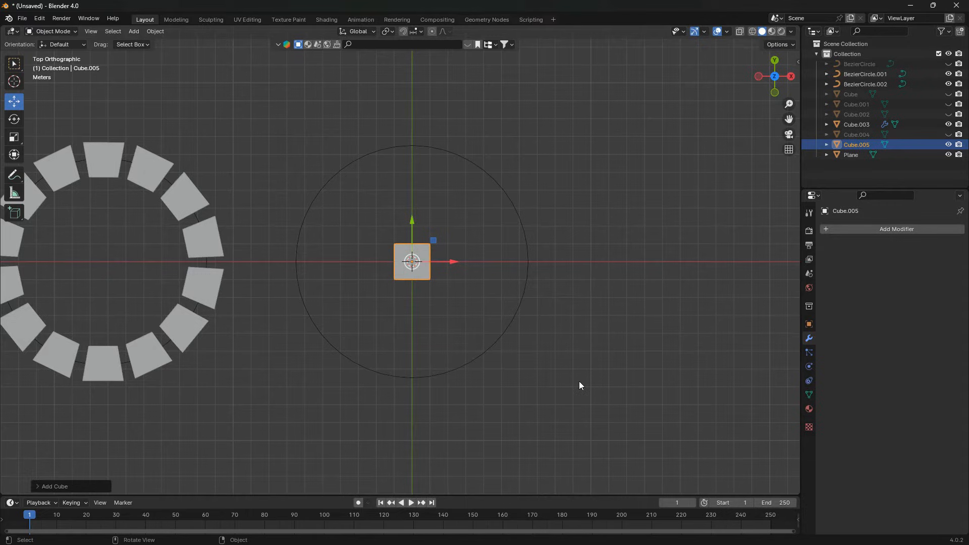
pyautogui.press('s')
pyautogui.click(530, 352)
pyautogui.scroll(3, 479, 348)
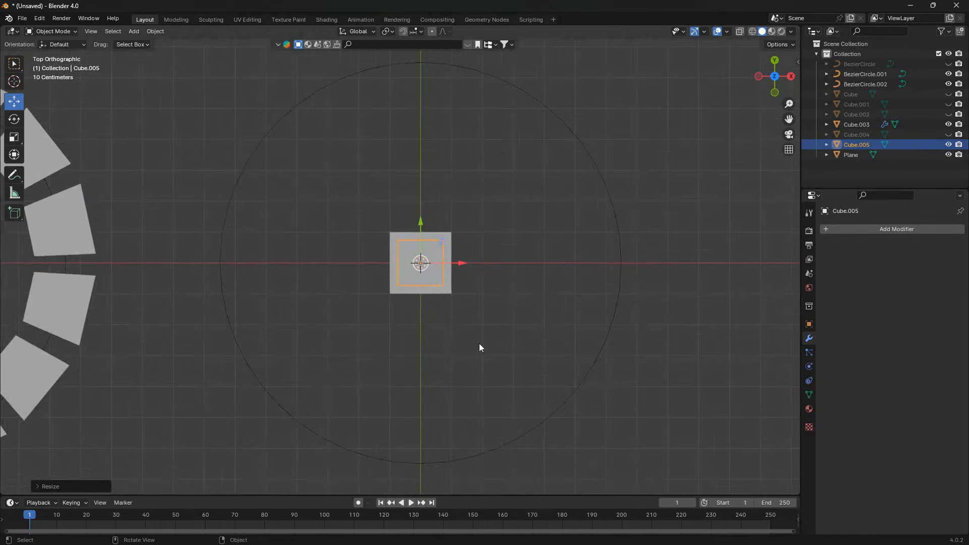
pyautogui.scroll(1, 479, 348)
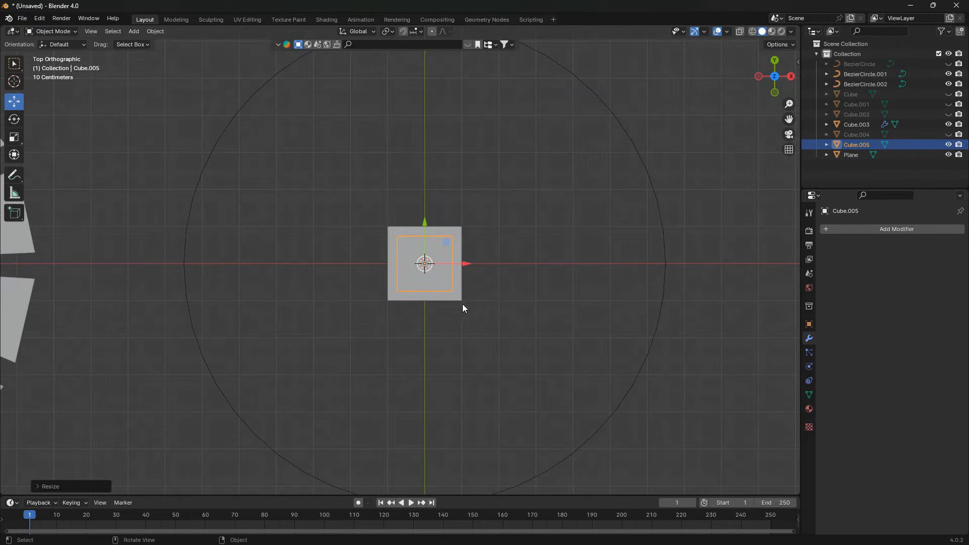
# Parent the small cube to the plane, with the plane as the parent object, and deselect both.
pyautogui.click(447, 296)
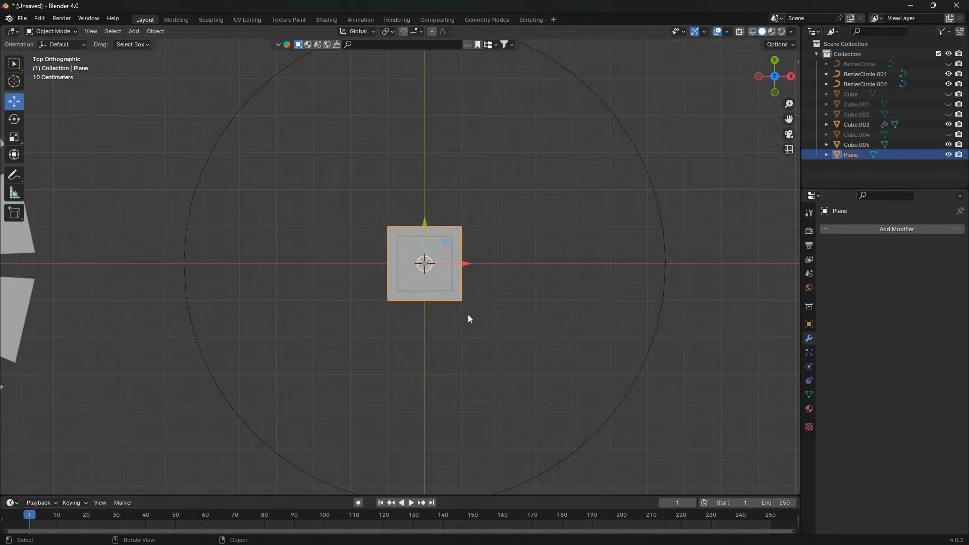
pyautogui.moveTo(472, 315); pyautogui.dragTo(520, 353, button='middle')
pyautogui.click(474, 326)
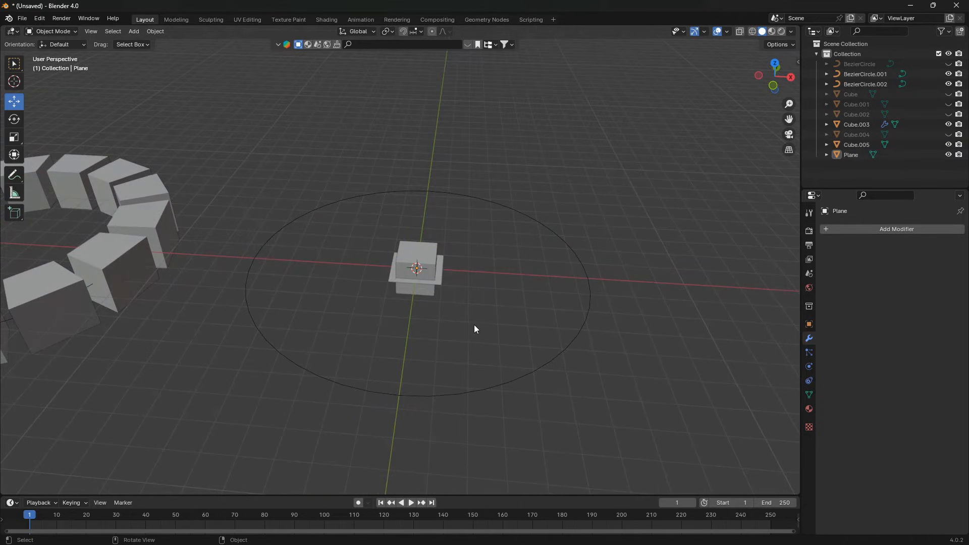
pyautogui.click(434, 267)
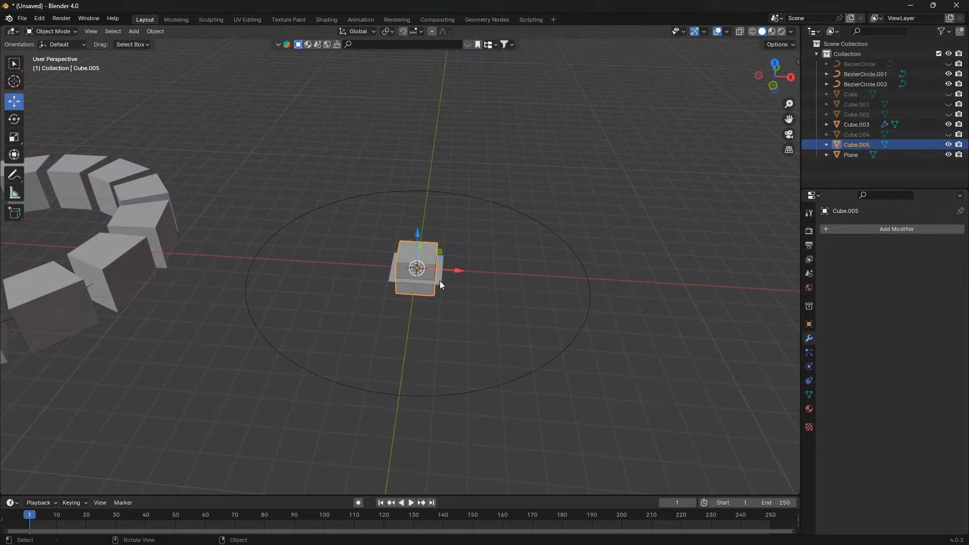
pyautogui.keyDown('shift'); pyautogui.click(440, 281); pyautogui.keyUp('shift')
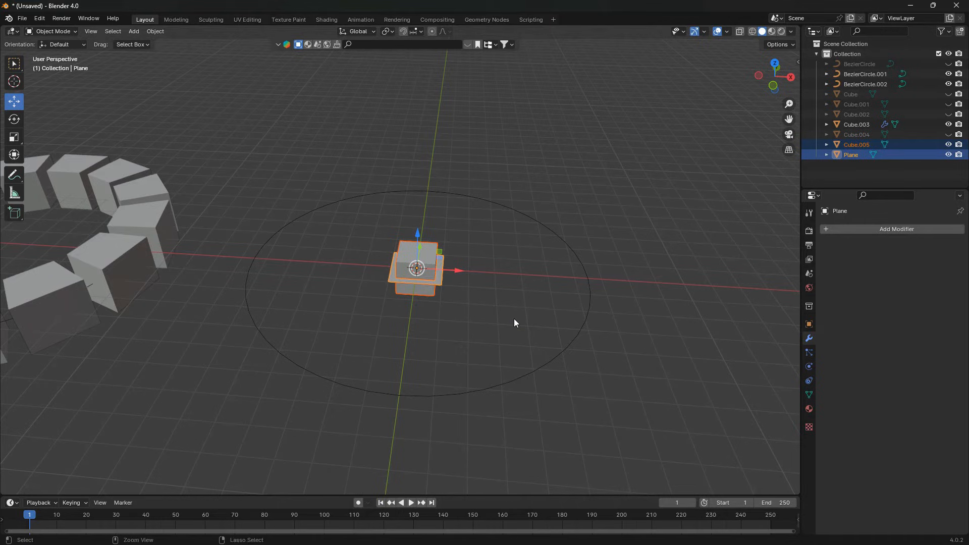
pyautogui.hotkey('ctrl', 'p')
pyautogui.click(514, 319)
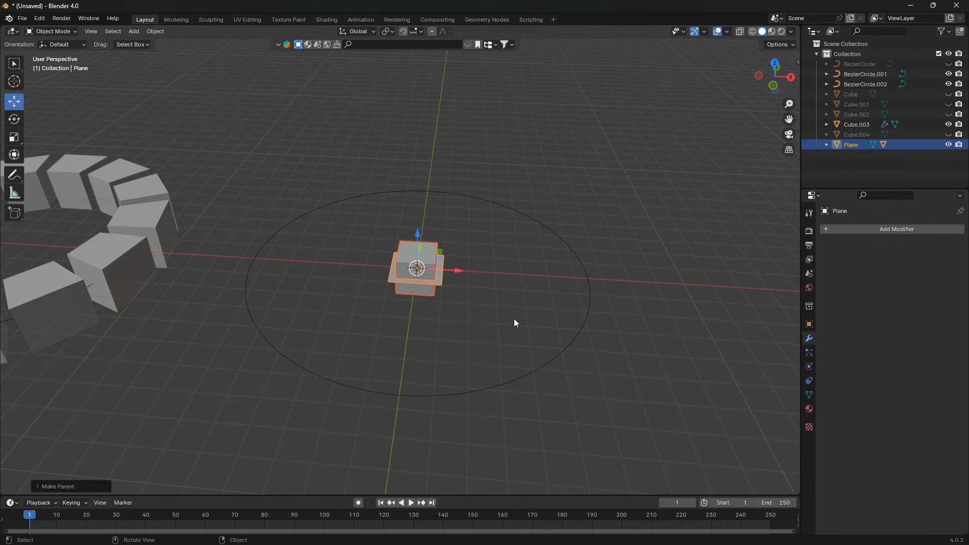
pyautogui.click(514, 320)
# Add an Array modifier to the plane.
pyautogui.moveTo(515, 320); pyautogui.dragTo(498, 359, button='middle')
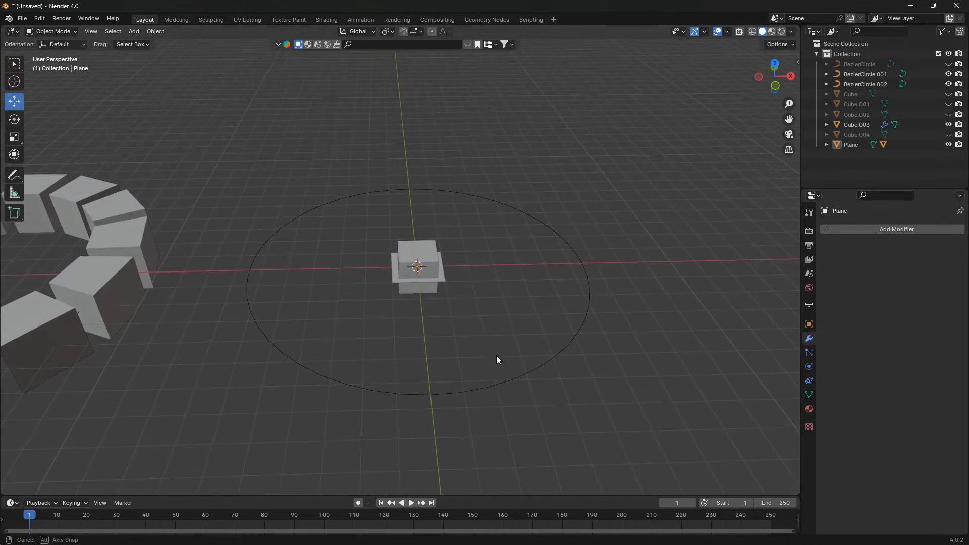
pyautogui.click(443, 278)
pyautogui.click(864, 229)
pyautogui.moveTo(864, 232)
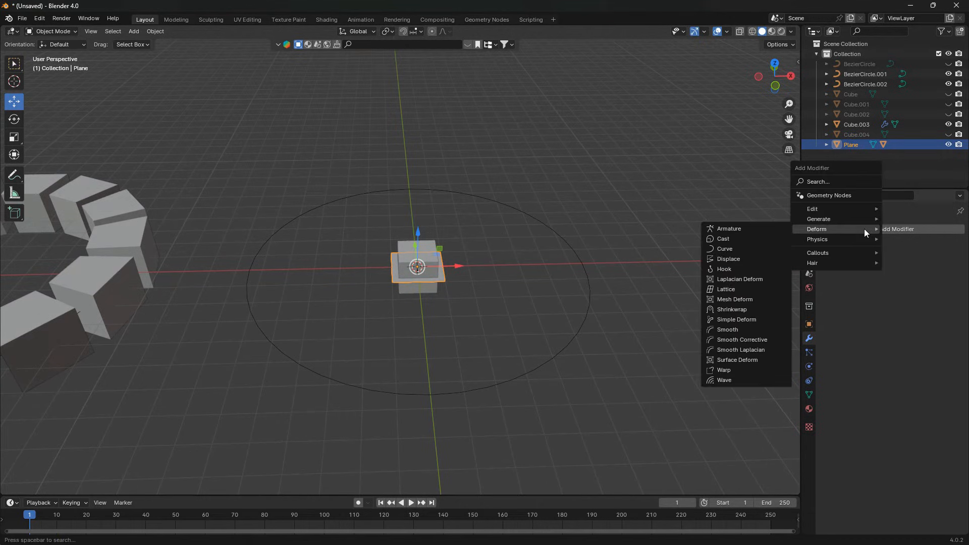
pyautogui.moveTo(837, 219)
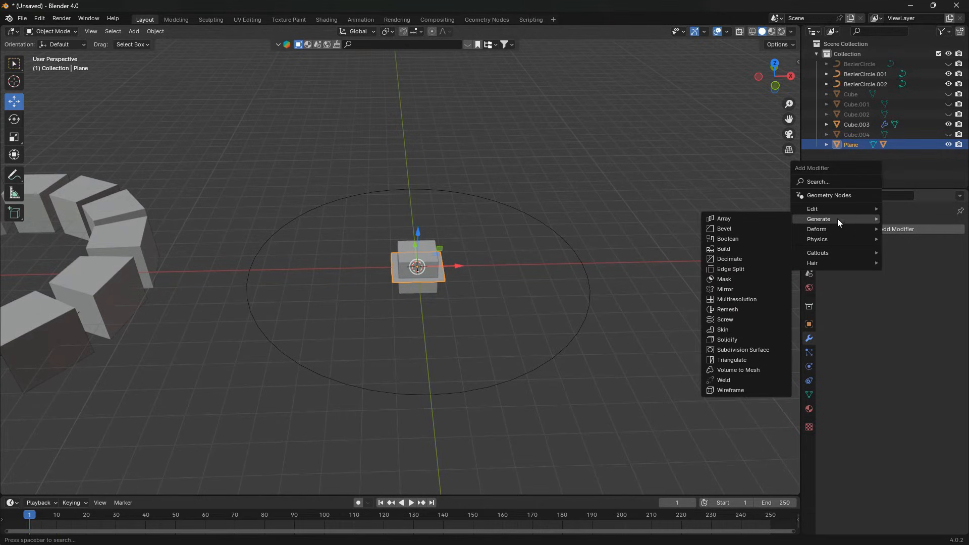
pyautogui.click(728, 219)
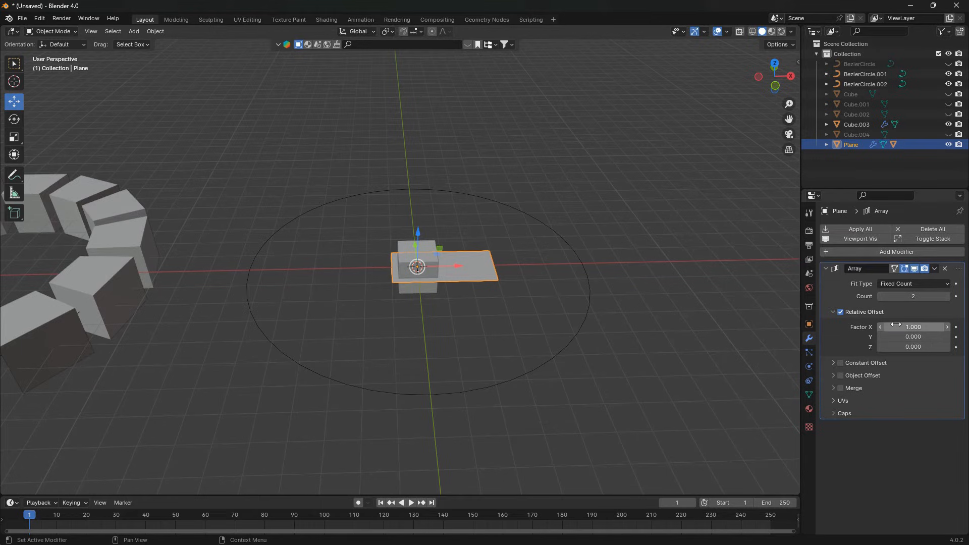
# Set the plane's Array modifier to a count of 8 and a relative offset X factor of 1.2.
pyautogui.click(947, 297)
pyautogui.click(947, 296)
pyautogui.click(947, 296)
pyautogui.click(947, 296)
pyautogui.click(947, 297)
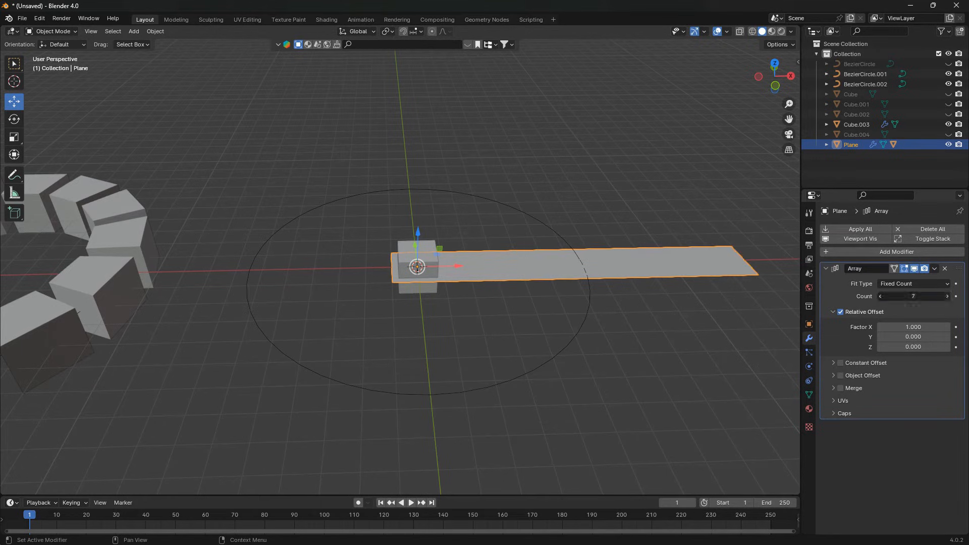
pyautogui.click(947, 296)
pyautogui.click(948, 328)
pyautogui.click(948, 327)
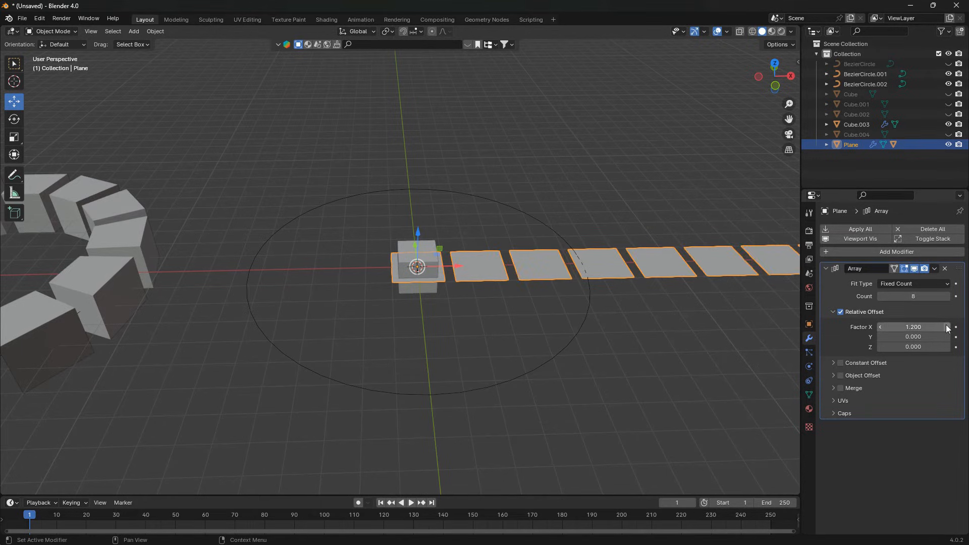
# Add a Curve modifier to the plane and pick the new Bezier circle around it as the curve object.
pyautogui.click(899, 249)
pyautogui.moveTo(898, 248)
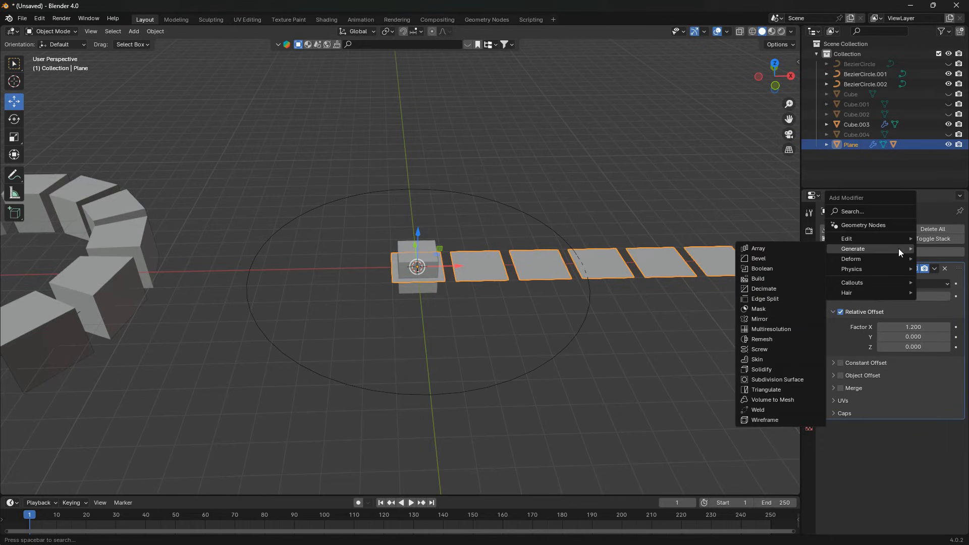
pyautogui.moveTo(862, 257)
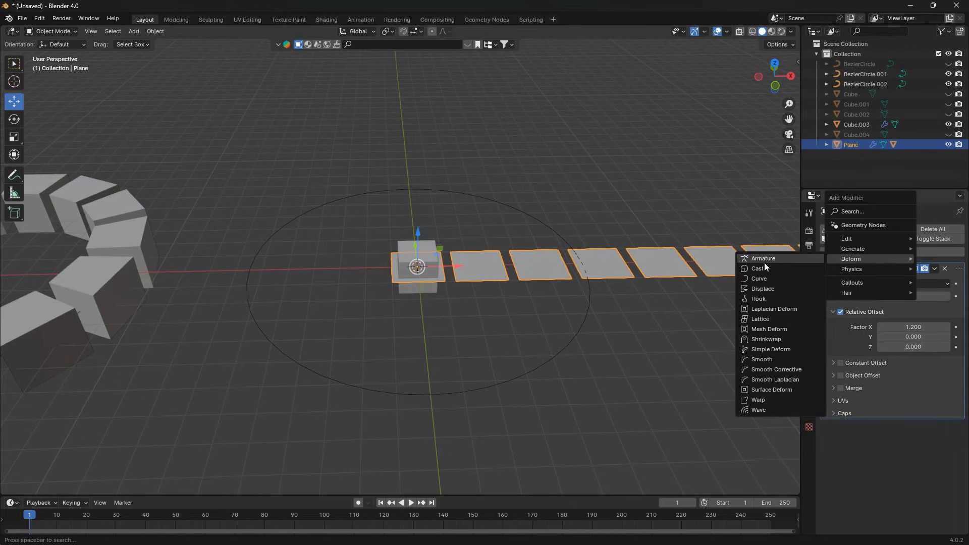
pyautogui.click(757, 281)
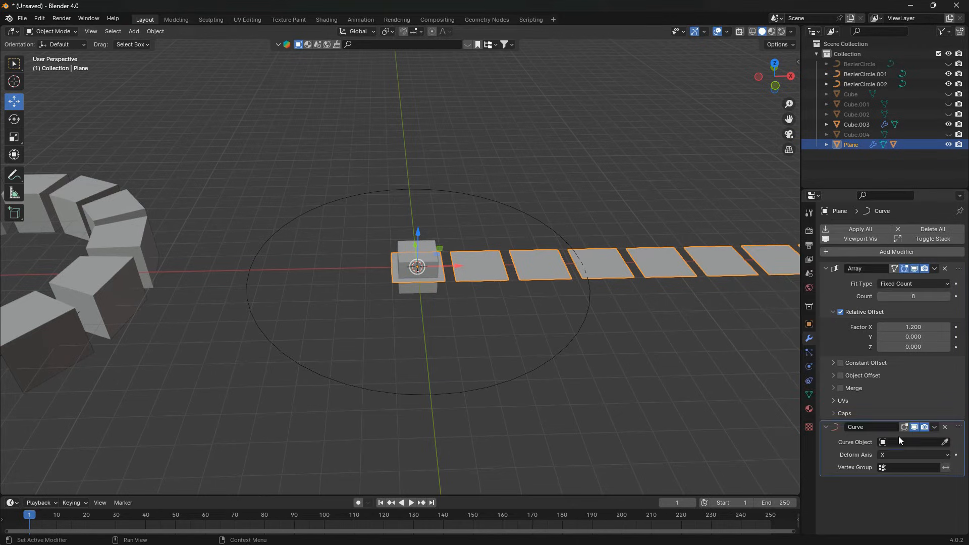
pyautogui.click(945, 442)
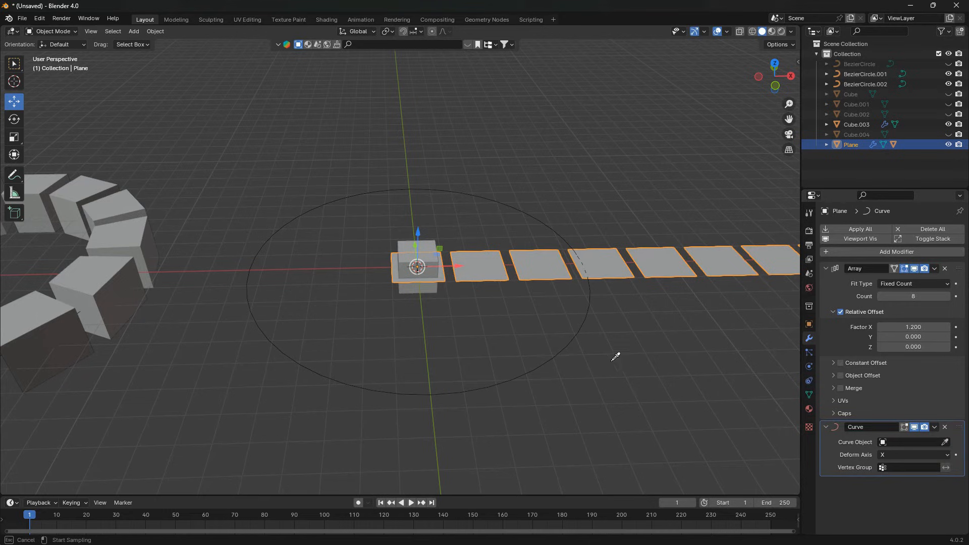
pyautogui.click(574, 337)
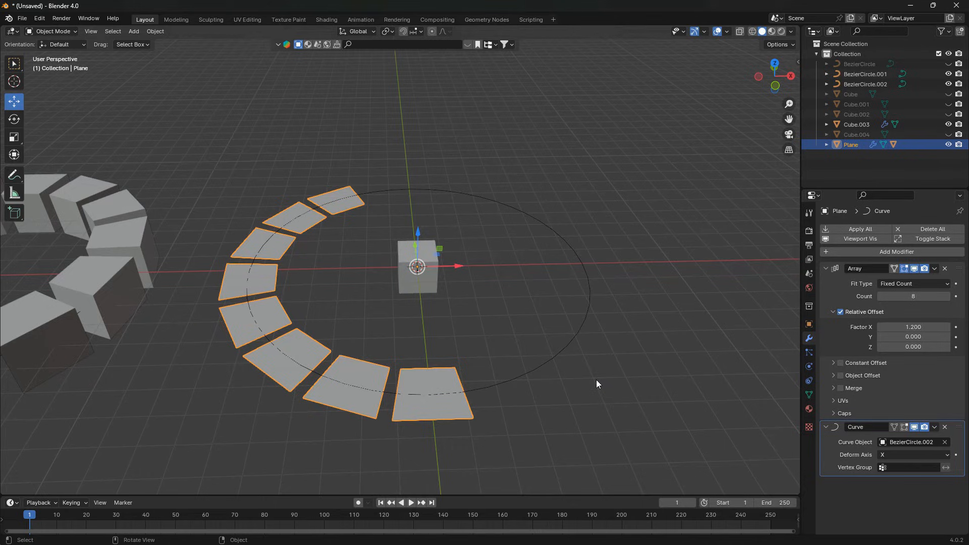
# Set the plane's instancing to Faces so the parented cube repeats on each arrayed face, and return to the plane's modifier settings.
pyautogui.click(808, 326)
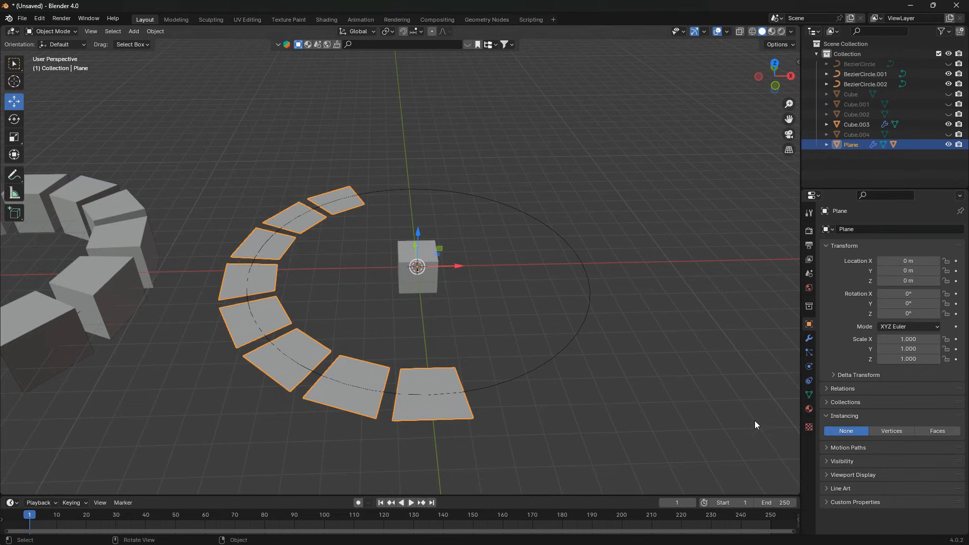
pyautogui.click(939, 432)
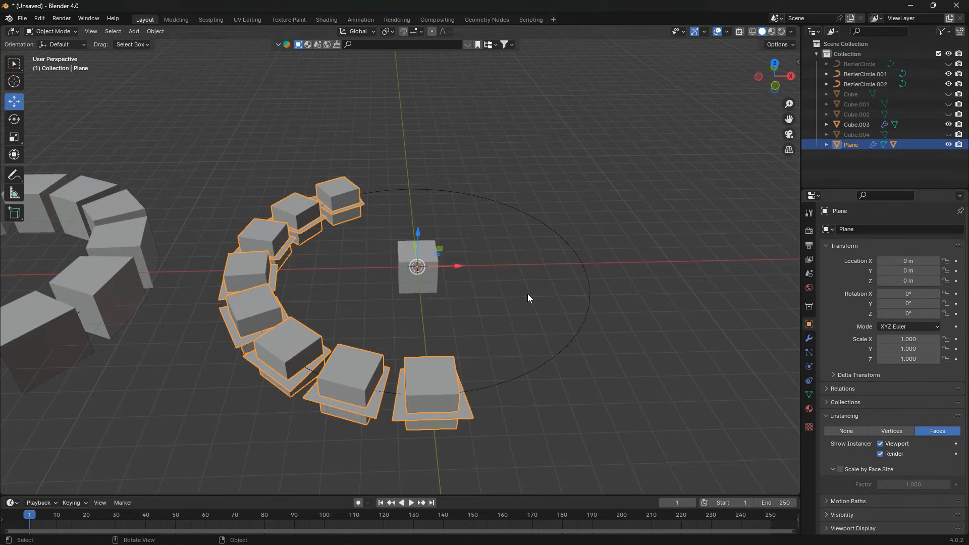
pyautogui.press('KP_7')
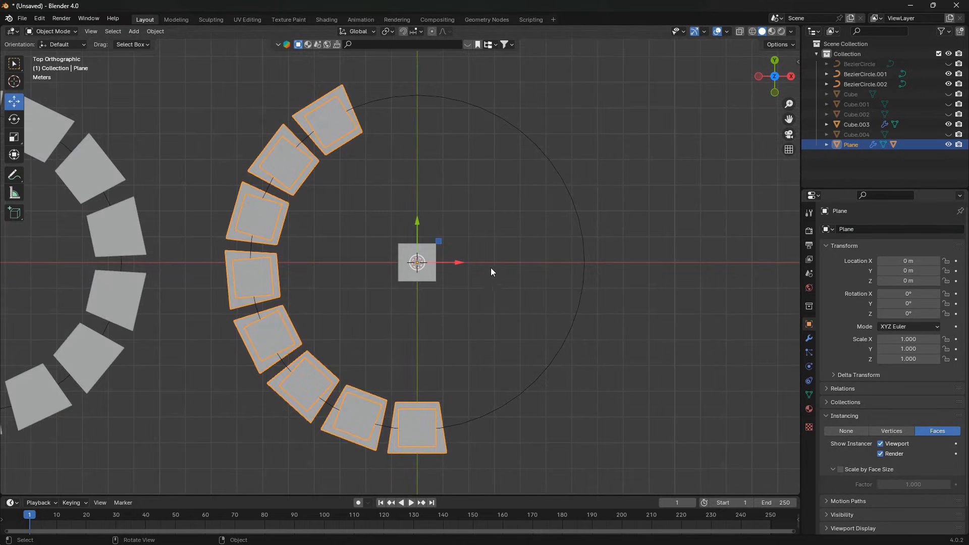
pyautogui.click(809, 339)
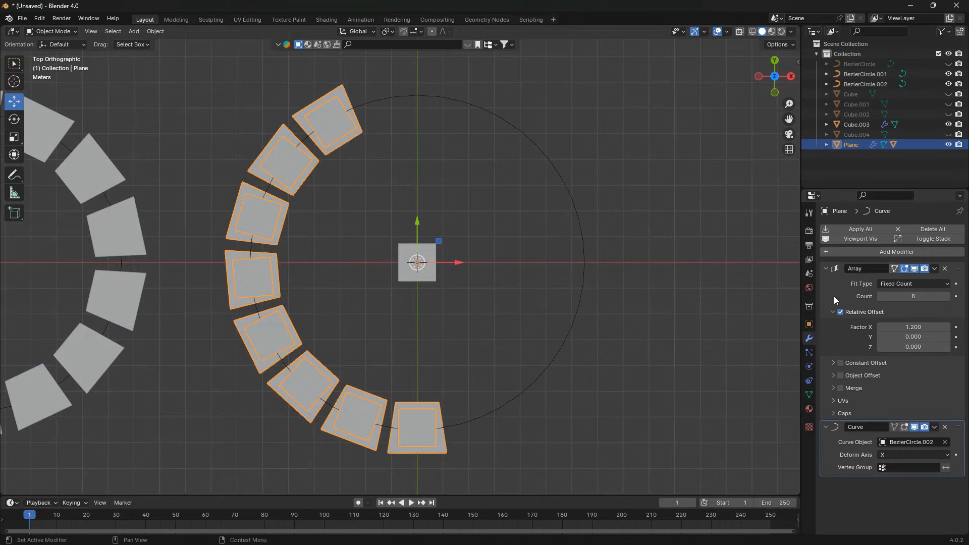
# Raise the plane's Array modifier count to 17 so the cubes fill the whole Bezier circle.
pyautogui.click(948, 297)
pyautogui.click(948, 296)
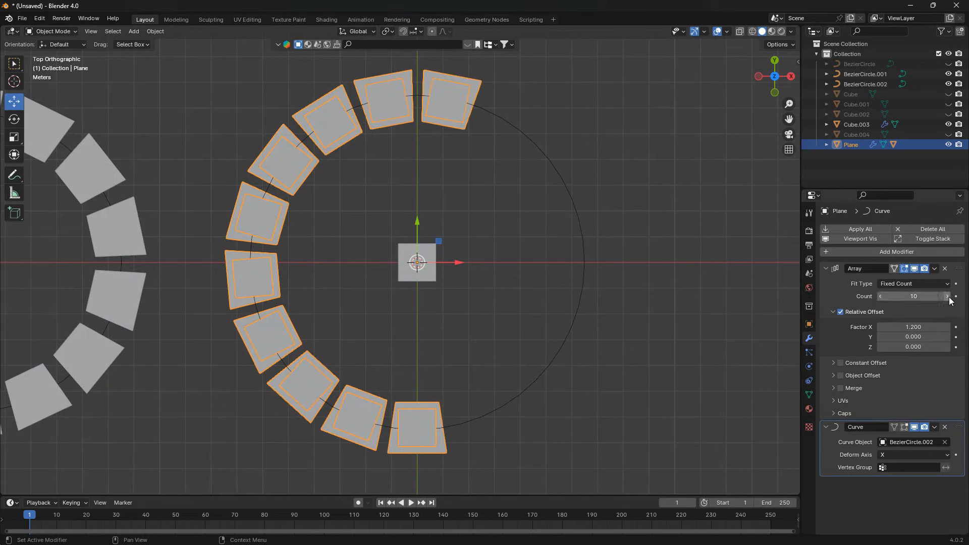
pyautogui.click(947, 296)
pyautogui.click(948, 296)
pyautogui.click(948, 297)
pyautogui.click(948, 296)
pyautogui.click(948, 296)
pyautogui.click(948, 296)
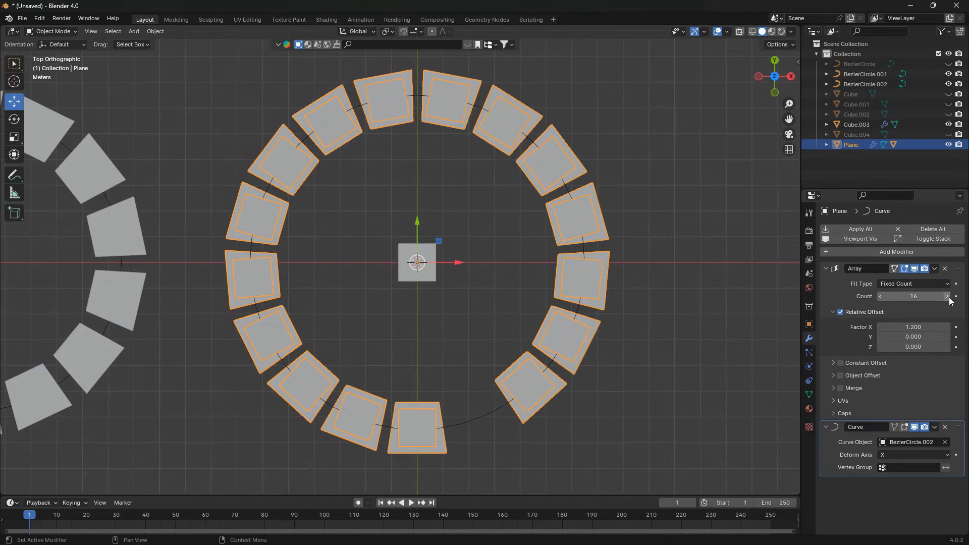
pyautogui.click(948, 296)
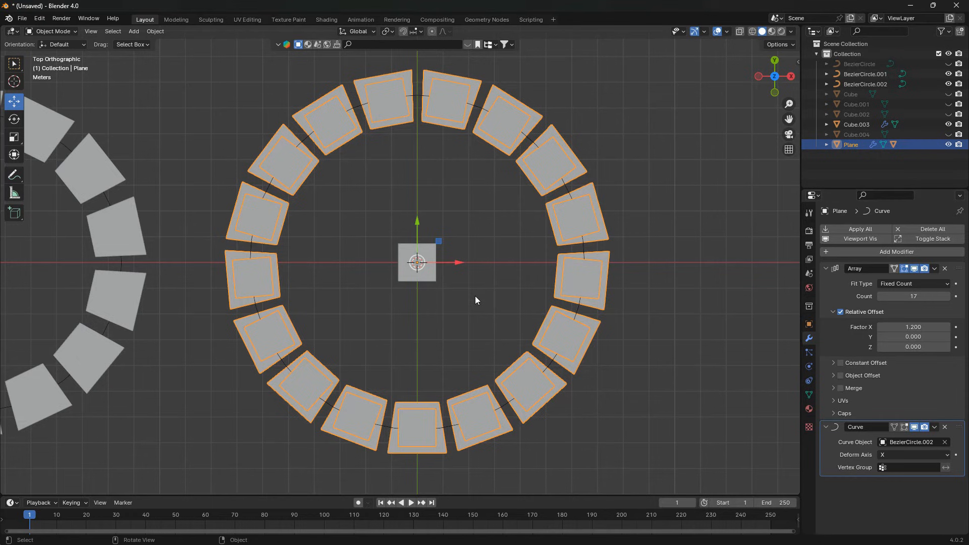
# Turn off the plane instancer's viewport display and hide the original cube at the centre of the circle.
pyautogui.moveTo(599, 403); pyautogui.dragTo(591, 328, button='middle')
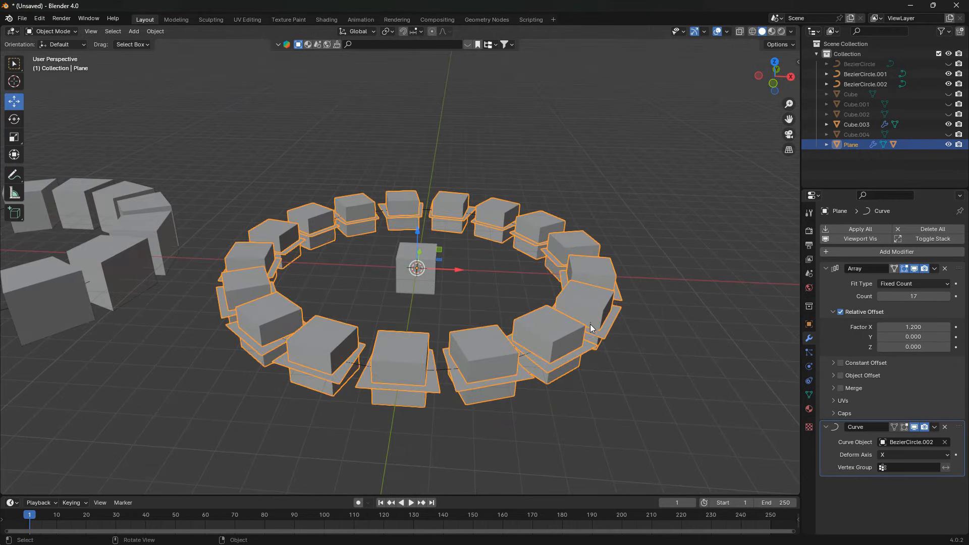
pyautogui.click(809, 324)
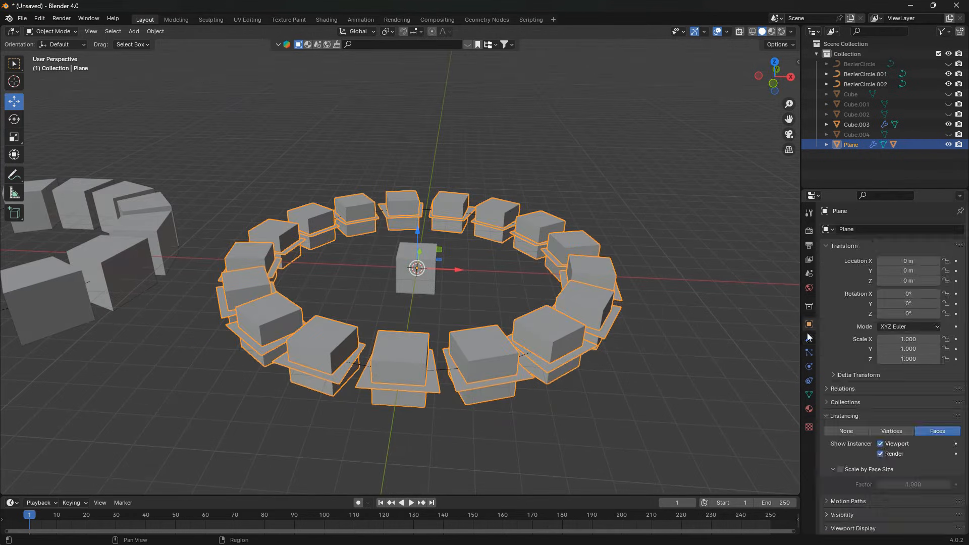
pyautogui.click(881, 444)
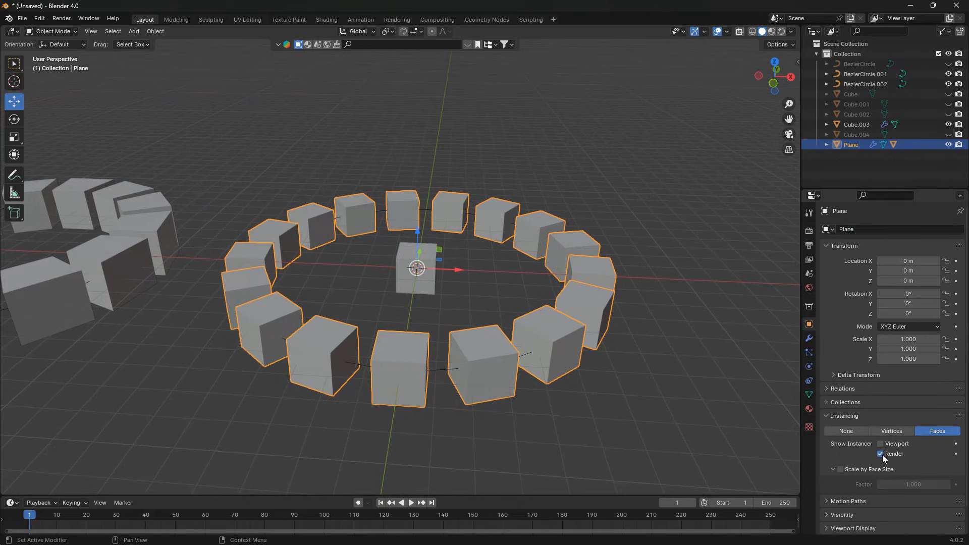
pyautogui.click(426, 283)
pyautogui.press('h')
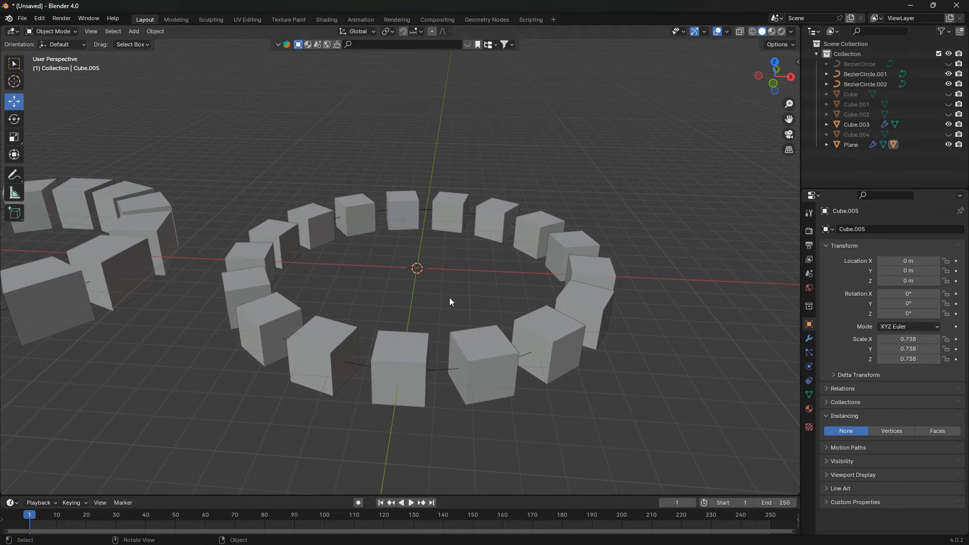
# Compare the distorted cube ring with the face-instanced ring side by side from the top view.
pyautogui.moveTo(682, 398); pyautogui.dragTo(562, 407, button='middle')
pyautogui.press('KP_7')
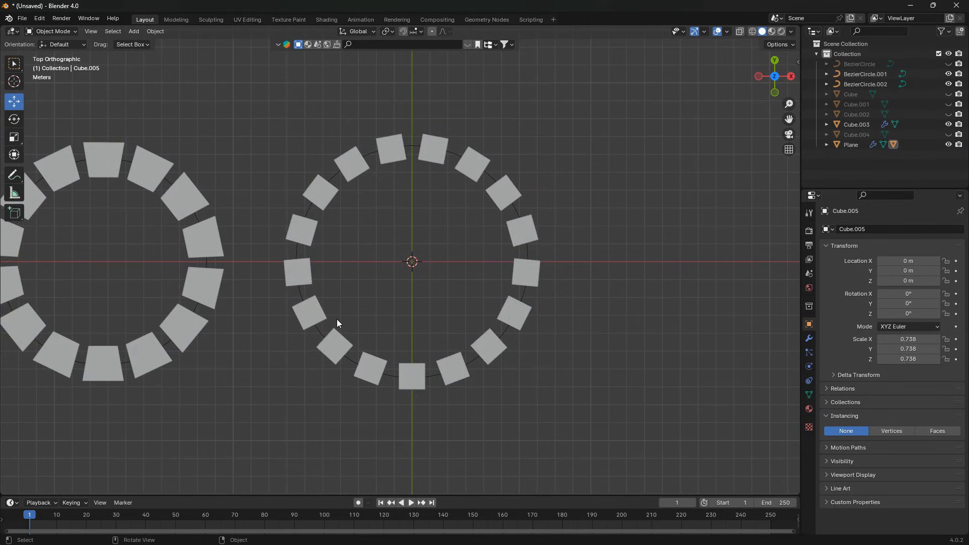
pyautogui.keyDown('shift'); pyautogui.moveTo(337, 322); pyautogui.dragTo(344, 321, button='middle'); pyautogui.keyUp('shift')
pyautogui.keyDown('shift'); pyautogui.moveTo(476, 318); pyautogui.dragTo(504, 319, button='middle'); pyautogui.keyUp('shift')
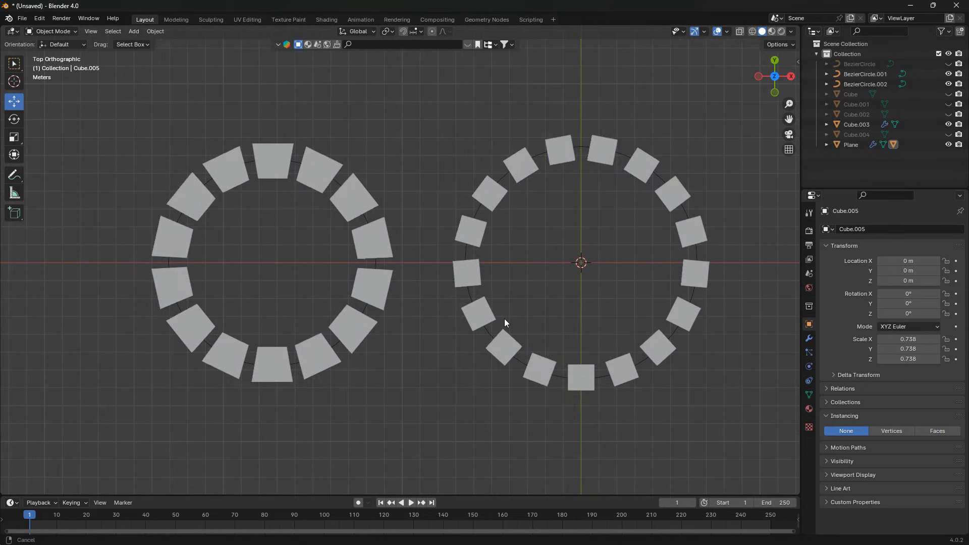